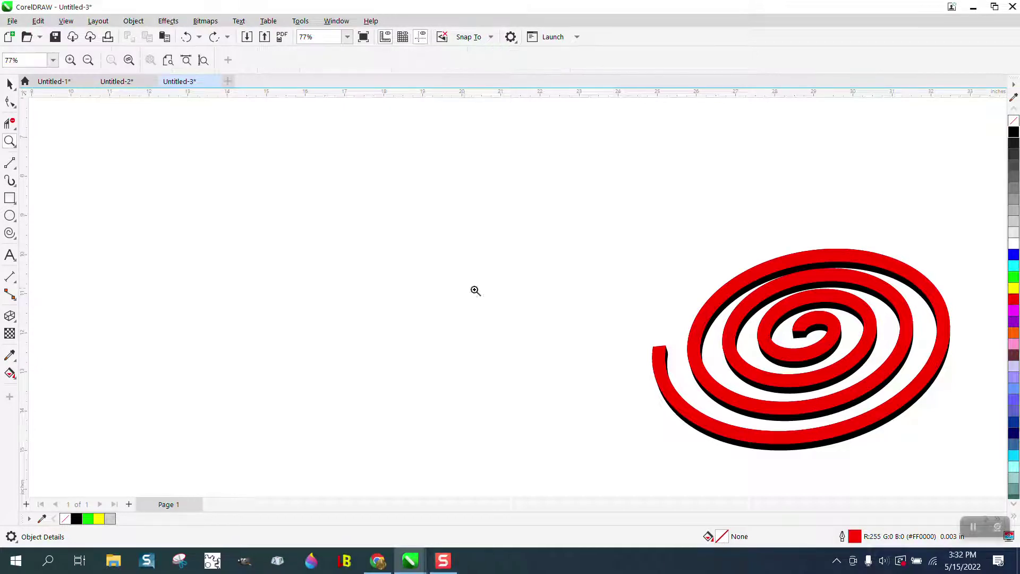
Step: Draw a new spiral left of the finished one and delete its innermost centre node
{"action": "left_click_drag", "start_coordinate": [595, 259], "coordinate": [958, 466]}
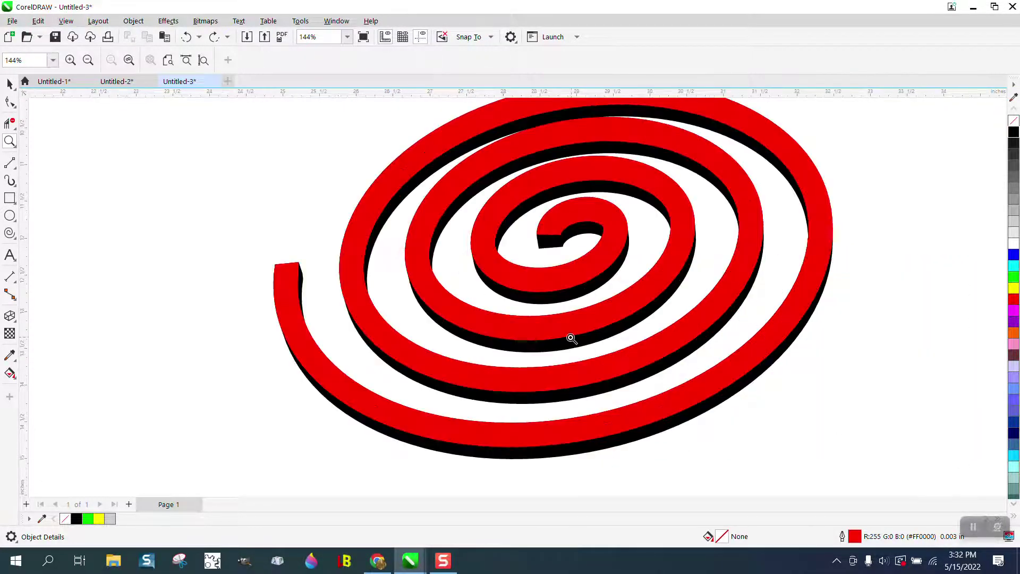
{"action": "scroll", "coordinate": [573, 337], "scroll_direction": "down", "scroll_amount": 4}
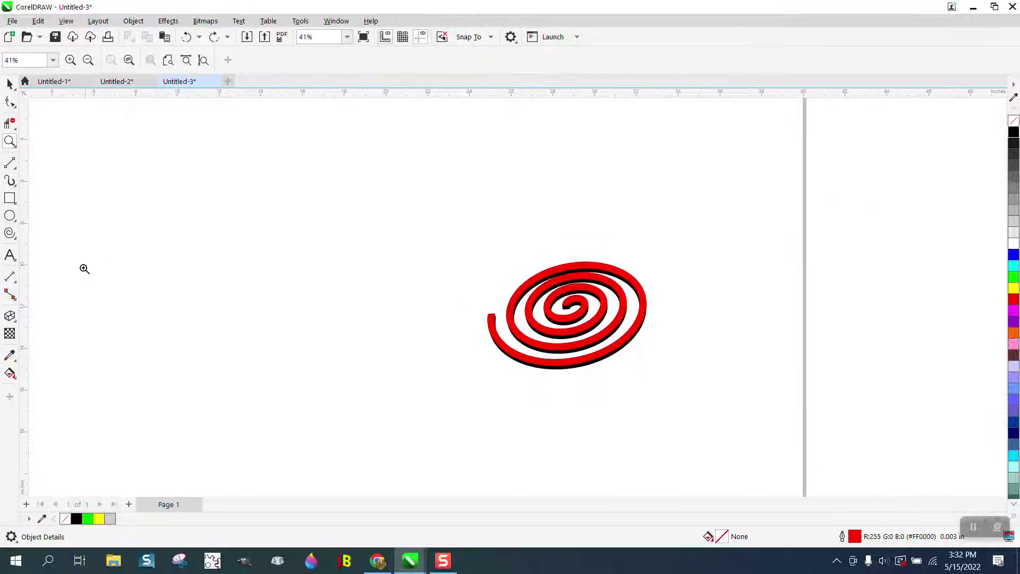
{"action": "left_click", "coordinate": [16, 239]}
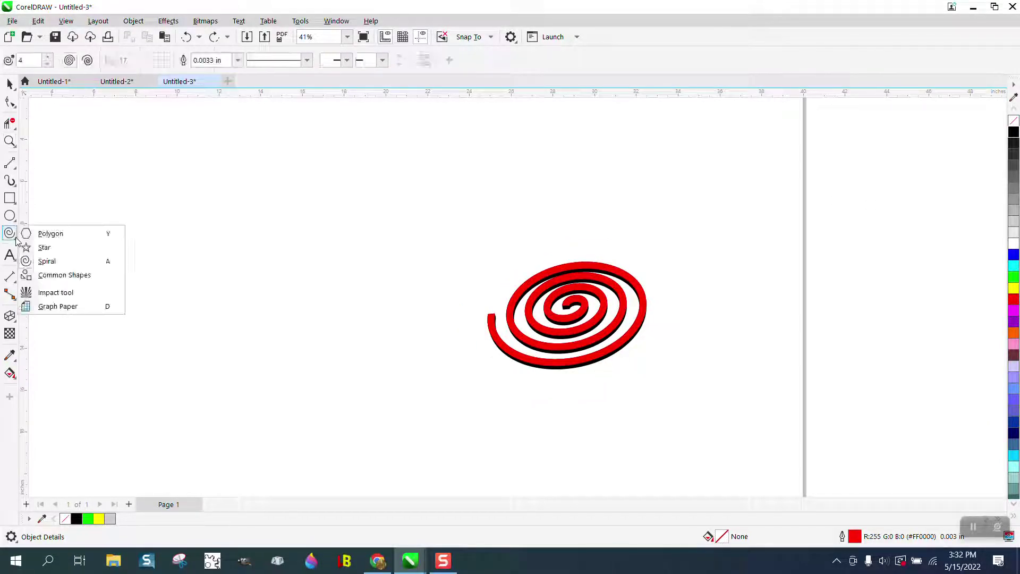
{"action": "left_click", "coordinate": [43, 261]}
{"action": "left_click_drag", "start_coordinate": [366, 233], "coordinate": [206, 350]}
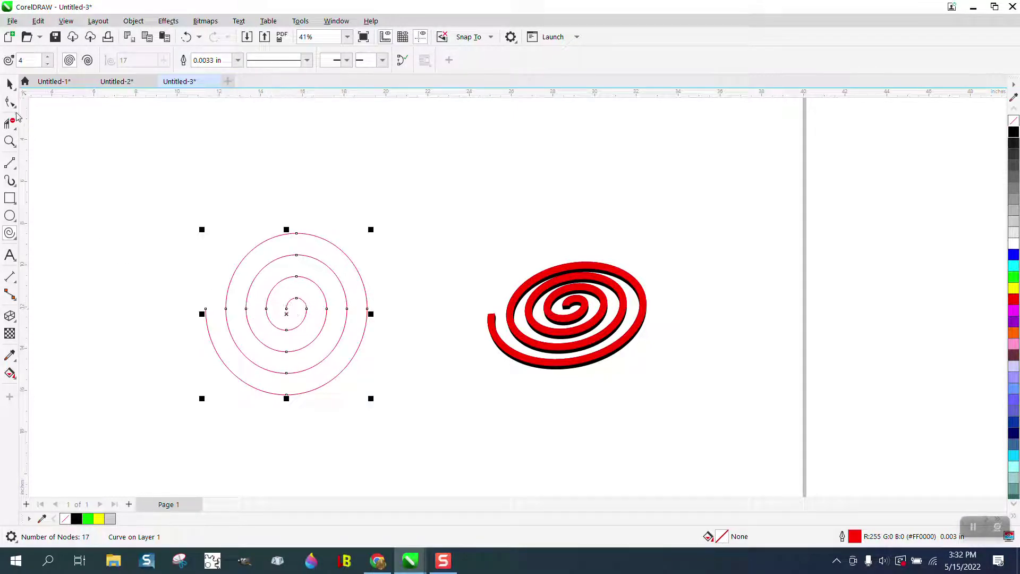
{"action": "left_click", "coordinate": [11, 102]}
{"action": "left_click", "coordinate": [286, 313]}
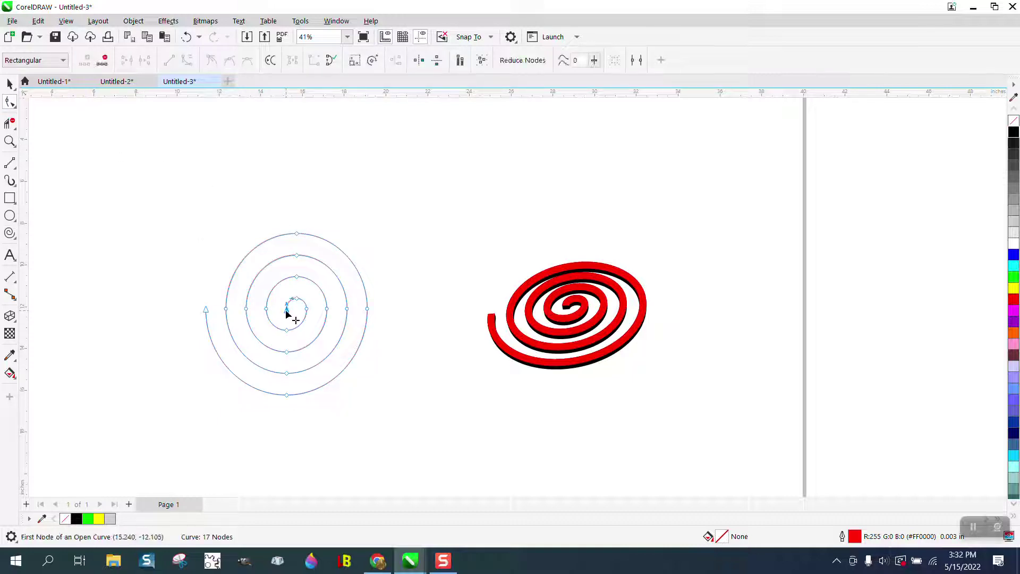
{"action": "key", "text": "Delete"}
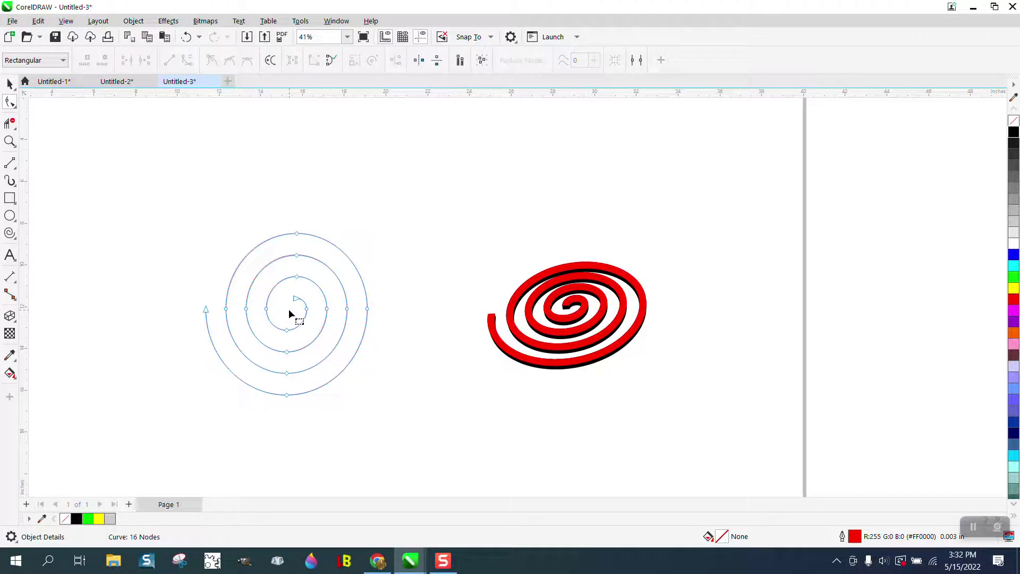
{"action": "left_click", "coordinate": [9, 84]}
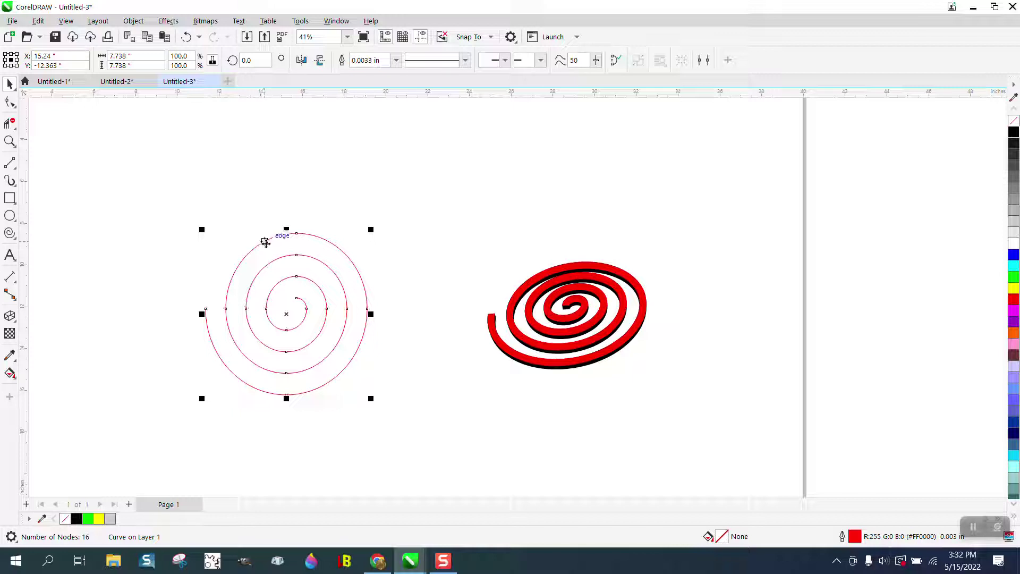
Step: Set the new spiral's outline width to 0.25 in
{"action": "left_click", "coordinate": [398, 61]}
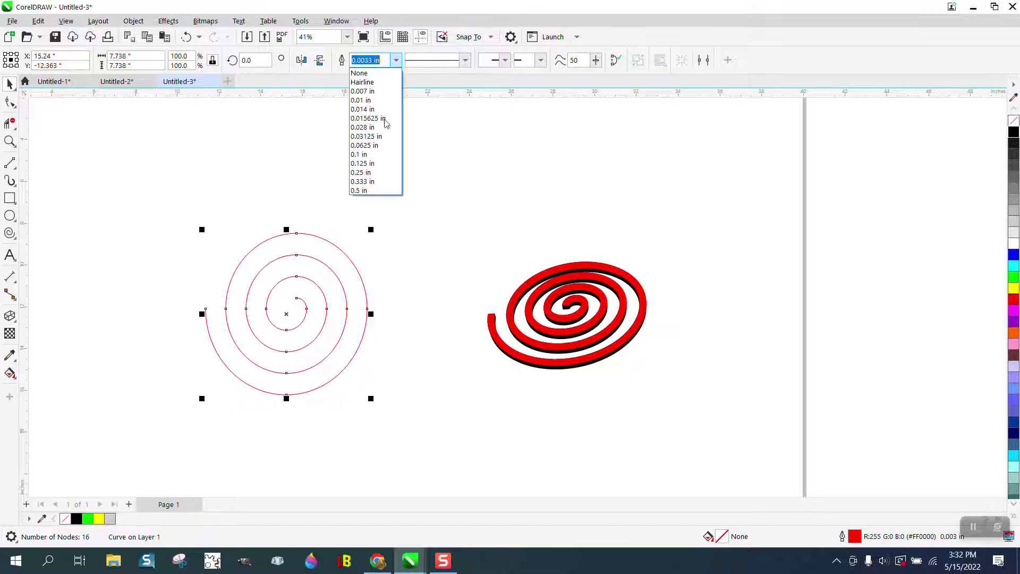
{"action": "left_click", "coordinate": [365, 182]}
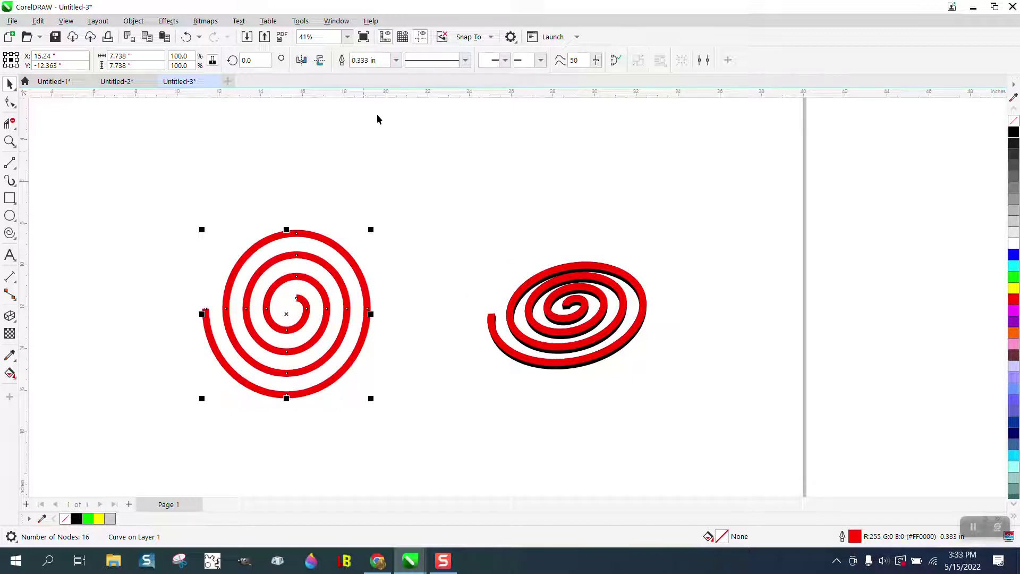
{"action": "left_click", "coordinate": [397, 60]}
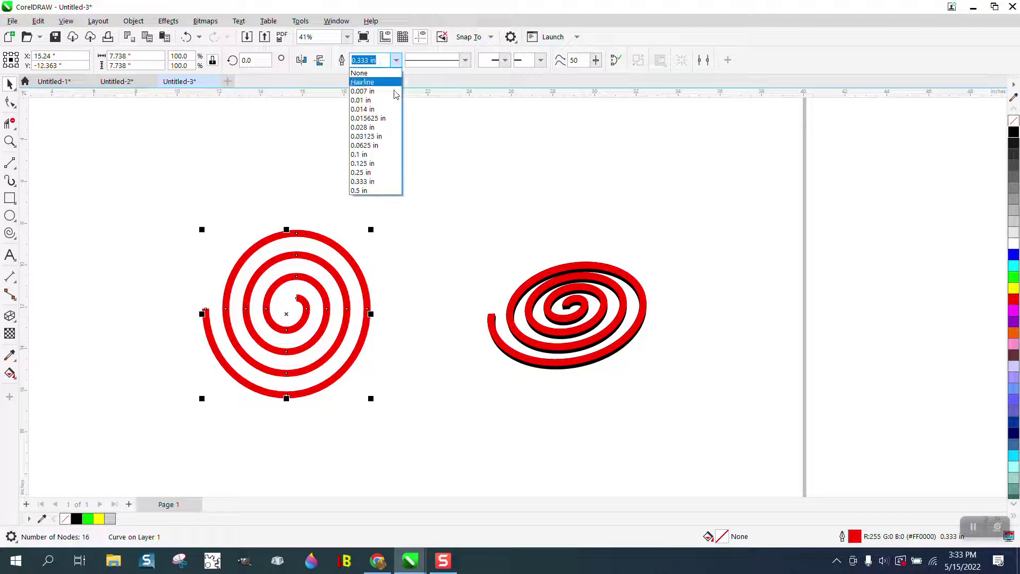
{"action": "left_click", "coordinate": [372, 172]}
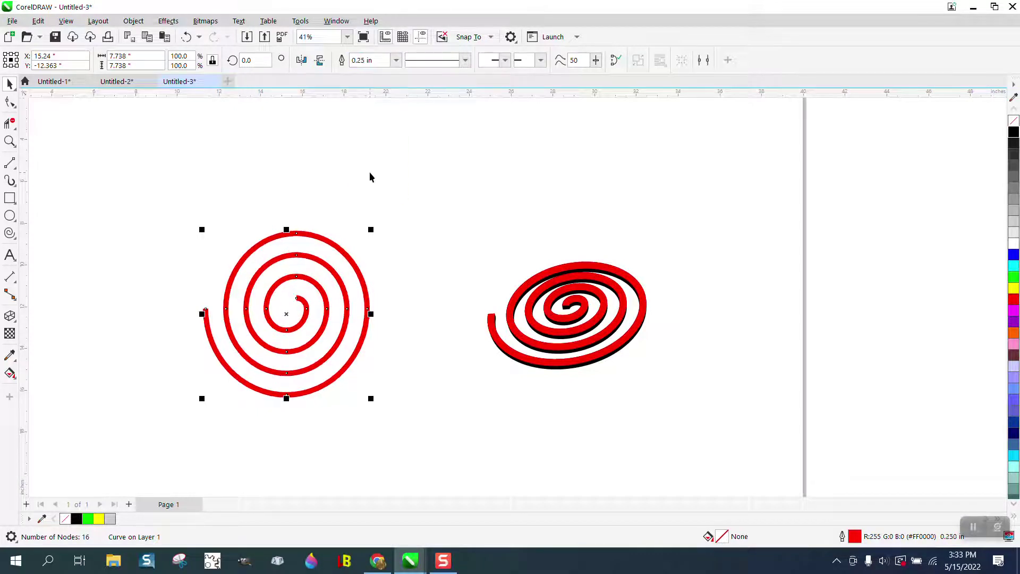
{"action": "left_click", "coordinate": [16, 322]}
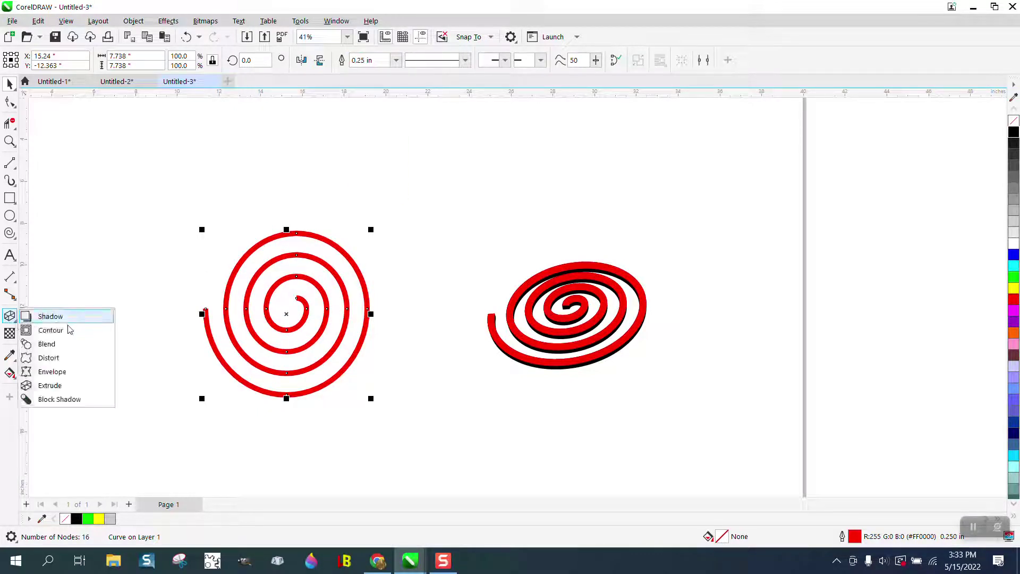
Step: Extrude the spiral downward and tilt the extrusion into 3D with the rotation settings
{"action": "left_click", "coordinate": [50, 387]}
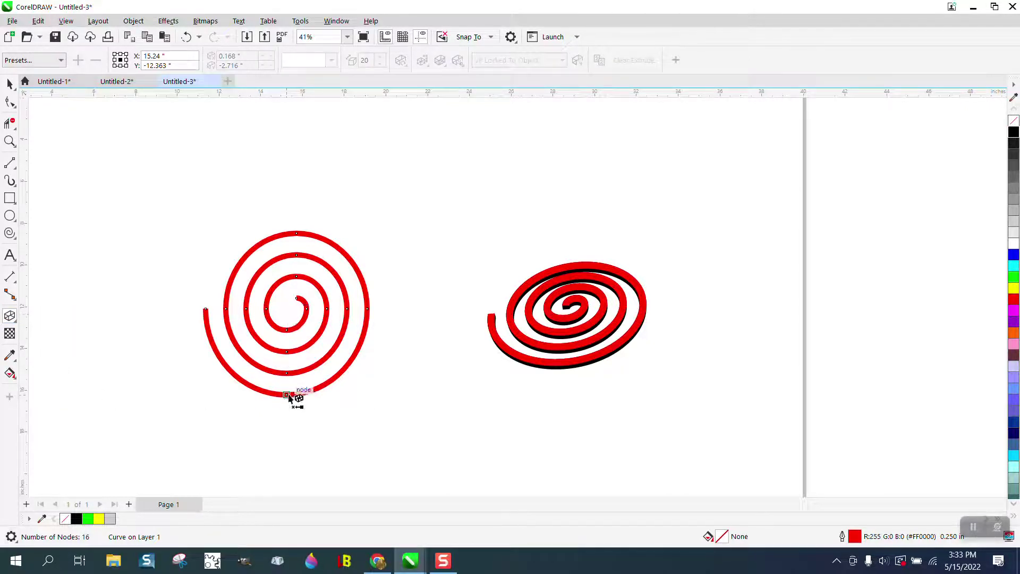
{"action": "left_click_drag", "start_coordinate": [294, 396], "coordinate": [288, 414]}
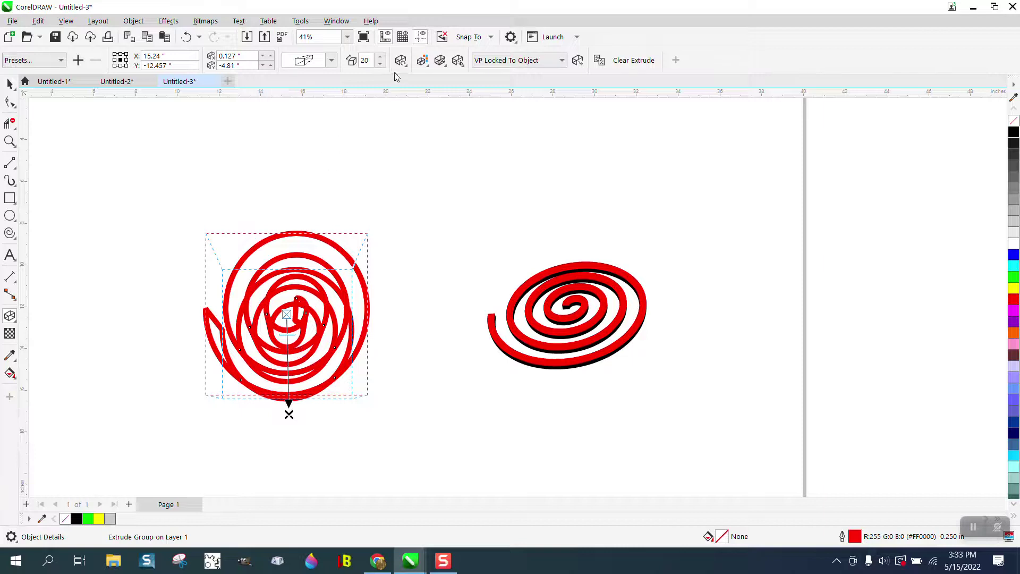
{"action": "left_click", "coordinate": [423, 63]}
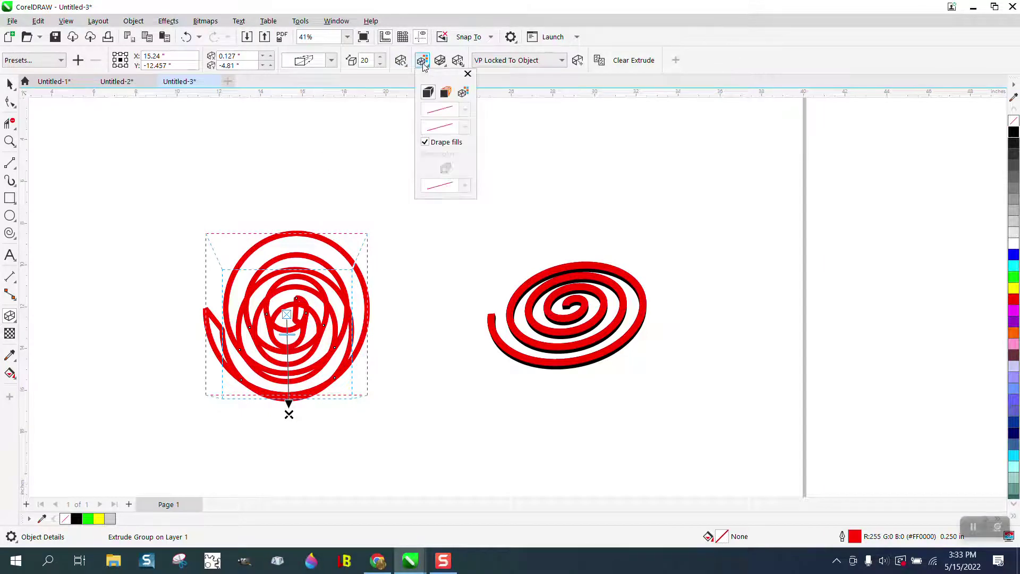
{"action": "left_click", "coordinate": [401, 62]}
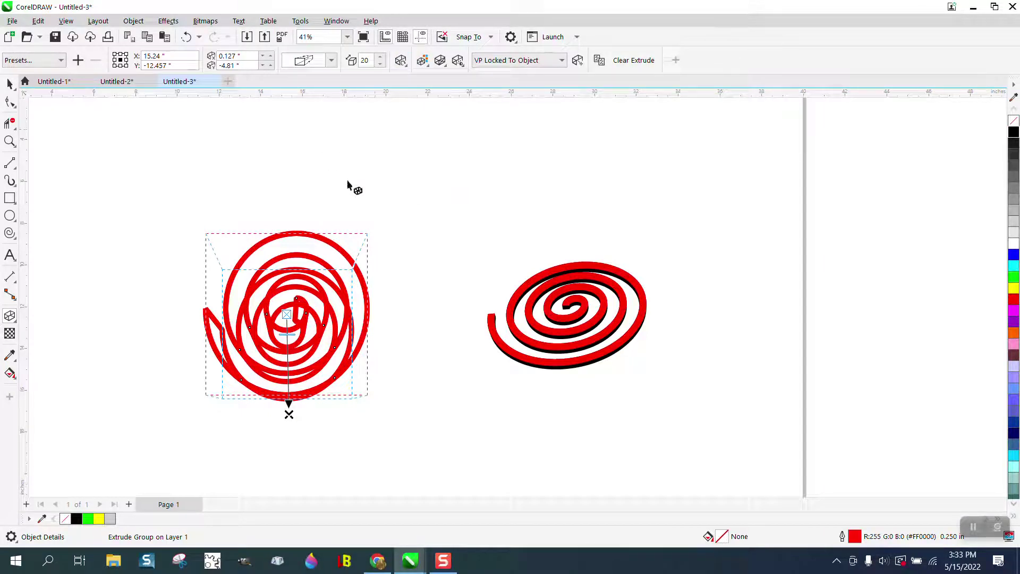
{"action": "left_click", "coordinate": [421, 62]}
{"action": "left_click", "coordinate": [421, 61]}
{"action": "left_click", "coordinate": [403, 61]}
{"action": "left_click_drag", "start_coordinate": [449, 202], "coordinate": [461, 182]}
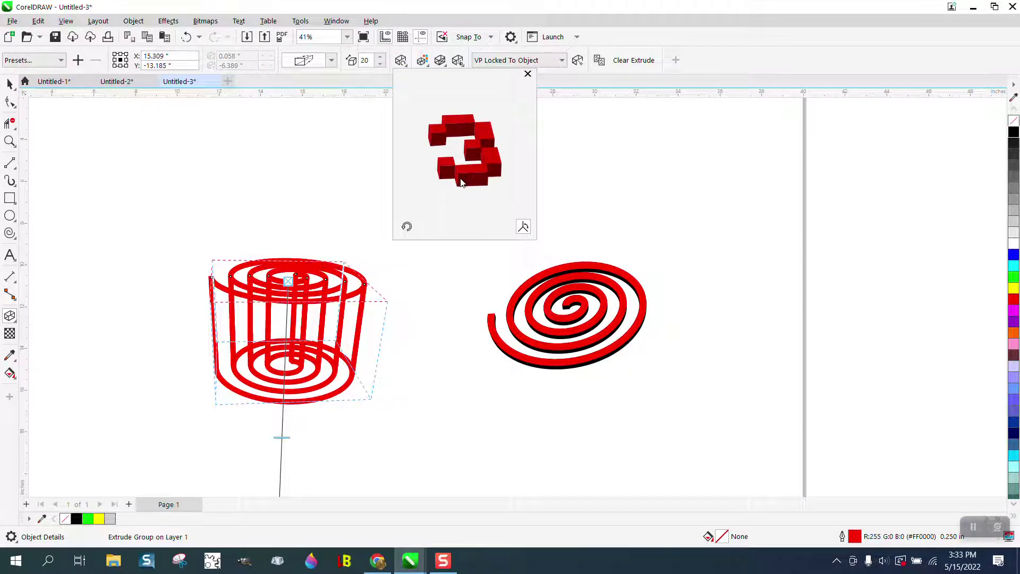
{"action": "left_click", "coordinate": [285, 438]}
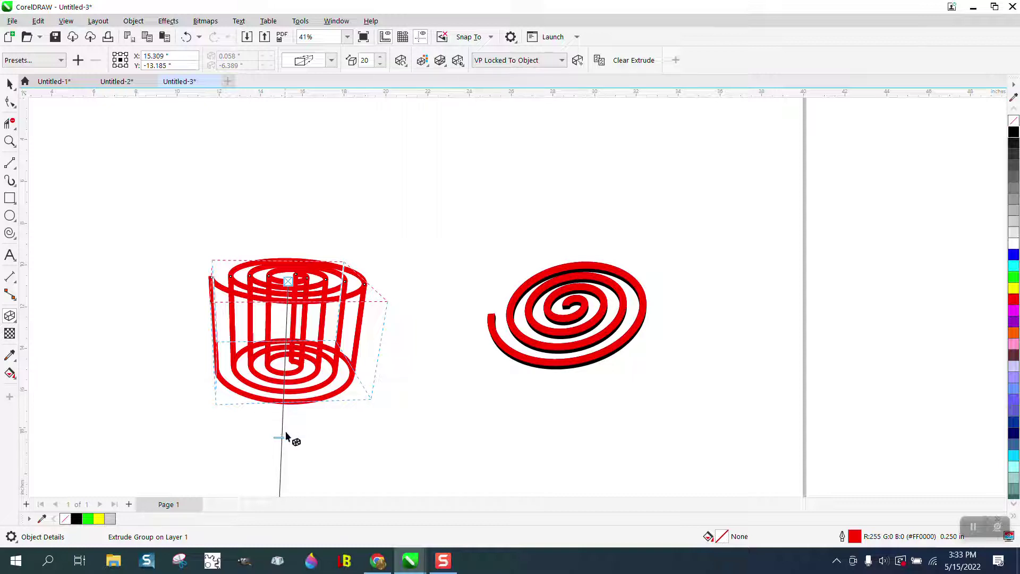
Step: Reduce the extrusion depth to 1 so the spiral becomes a very shallow disc
{"action": "left_click_drag", "start_coordinate": [285, 436], "coordinate": [285, 329]}
{"action": "left_click", "coordinate": [9, 83]}
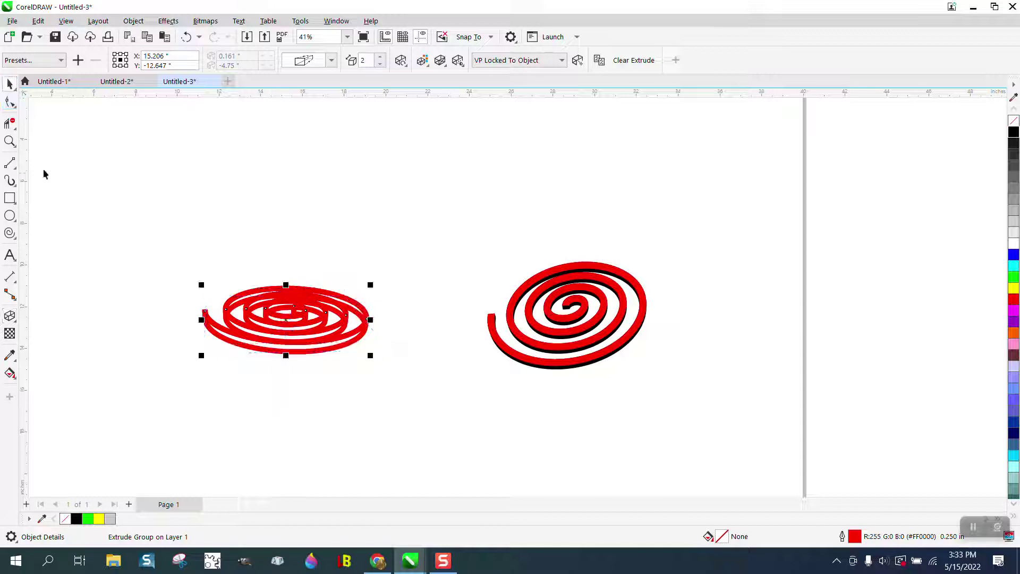
{"action": "key", "text": "z"}
{"action": "left_click_drag", "start_coordinate": [152, 262], "coordinate": [523, 412]}
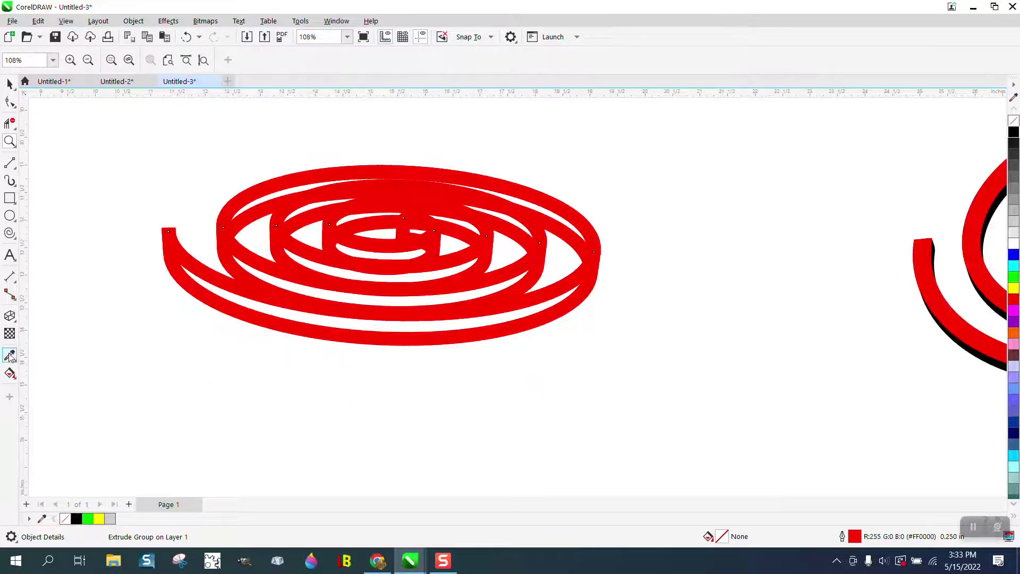
{"action": "left_click", "coordinate": [10, 316]}
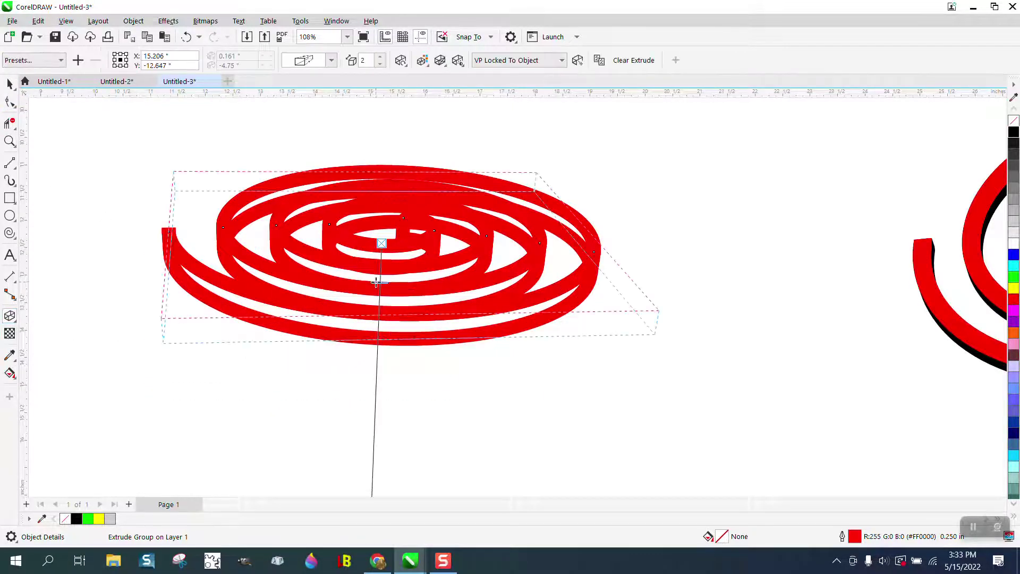
{"action": "left_click_drag", "start_coordinate": [381, 285], "coordinate": [379, 266]}
{"action": "left_click", "coordinate": [8, 85]}
{"action": "scroll", "coordinate": [611, 182], "scroll_direction": "down", "scroll_amount": 1}
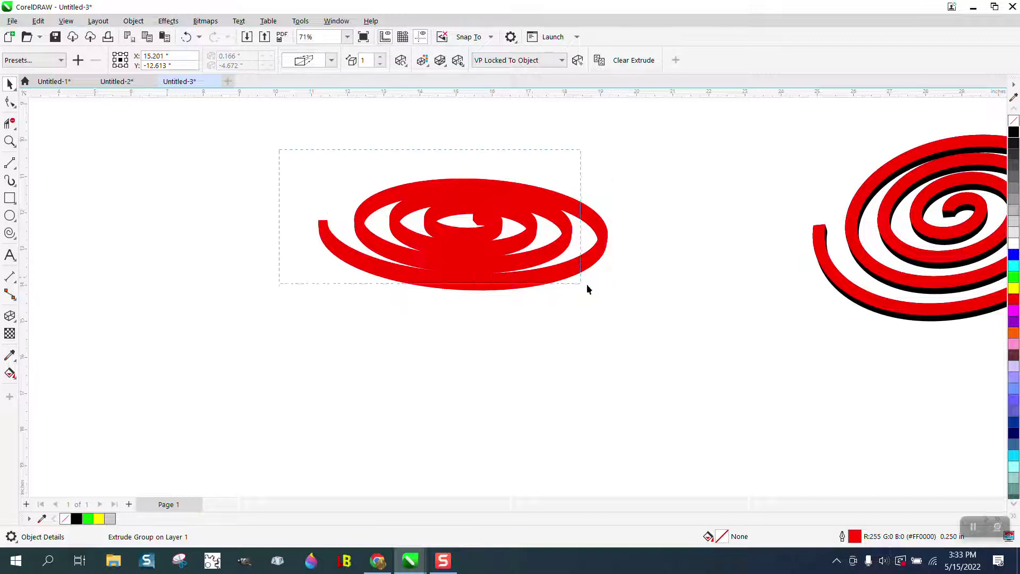
Step: Break the extrude group apart into separate pieces and select the group
{"action": "left_click", "coordinate": [139, 21]}
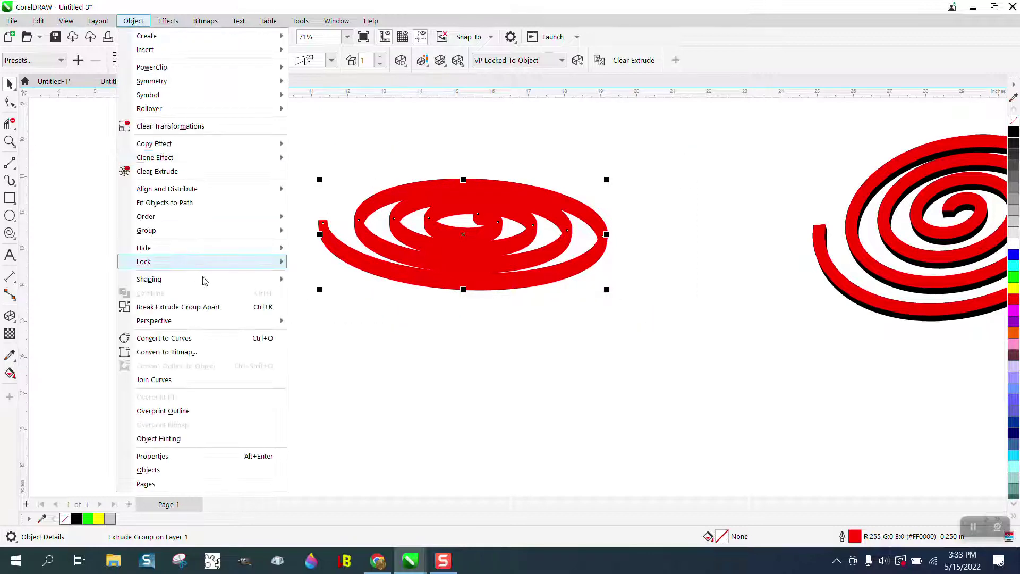
{"action": "left_click", "coordinate": [206, 308]}
{"action": "left_click", "coordinate": [326, 288]}
{"action": "left_click", "coordinate": [343, 264]}
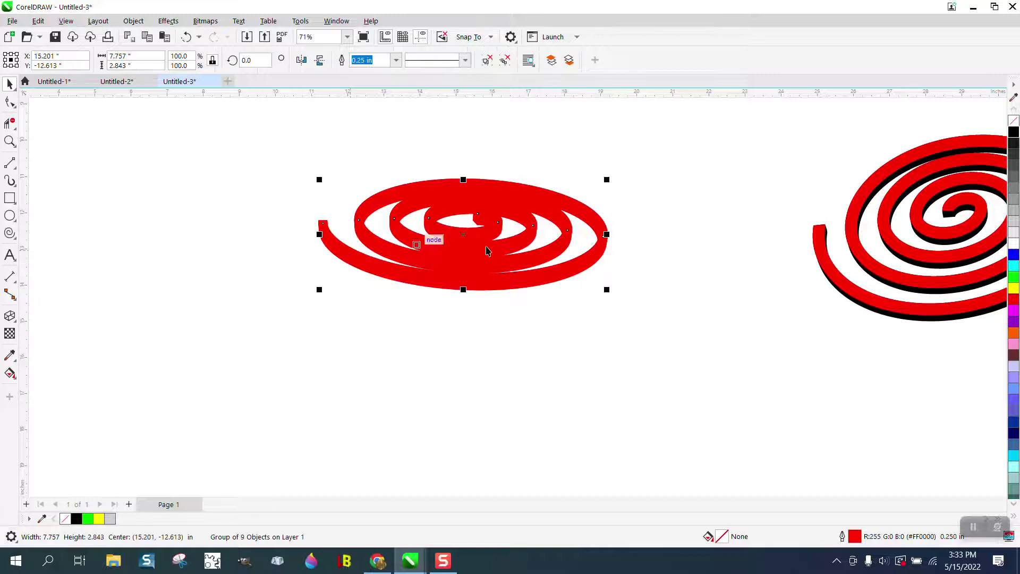
Step: Make the pieces' outlines black and zoom in to check the black sides
{"action": "right_click", "coordinate": [1013, 132]}
{"action": "right_click", "coordinate": [1013, 133]}
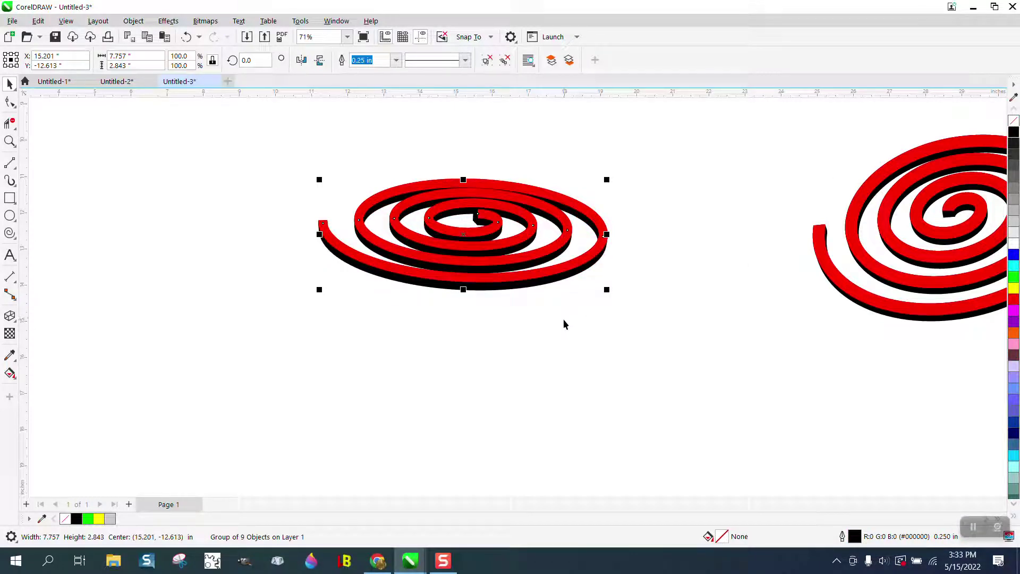
{"action": "left_click", "coordinate": [10, 141]}
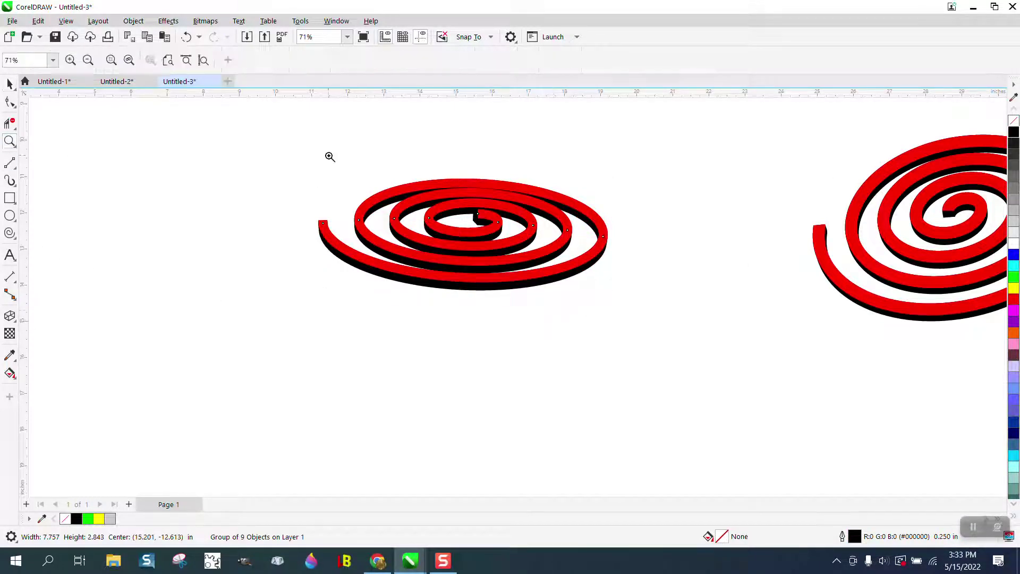
{"action": "left_click_drag", "start_coordinate": [325, 160], "coordinate": [611, 296]}
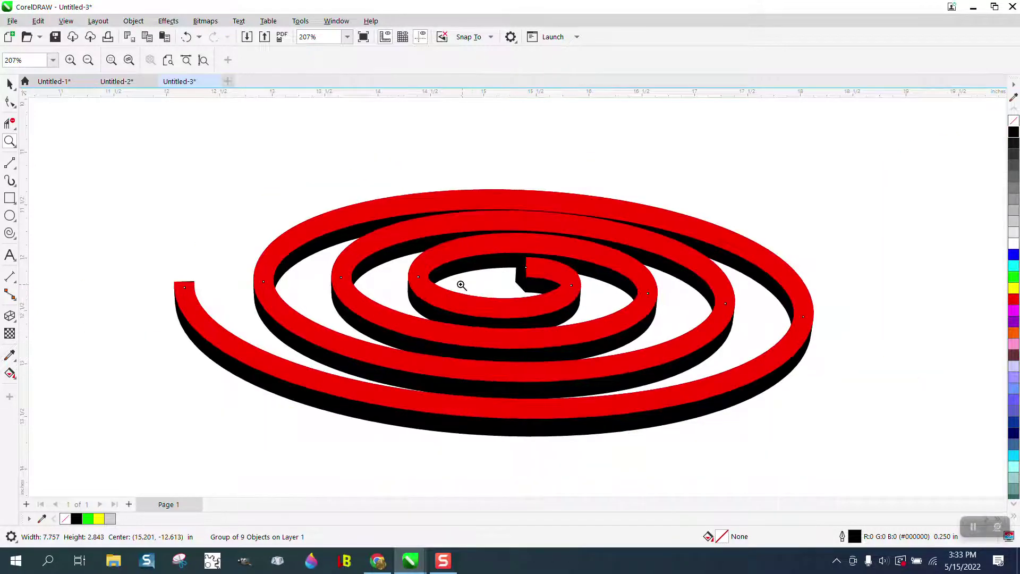
{"action": "scroll", "coordinate": [460, 287], "scroll_direction": "down", "scroll_amount": 2}
{"action": "scroll", "coordinate": [459, 285], "scroll_direction": "down", "scroll_amount": 3}
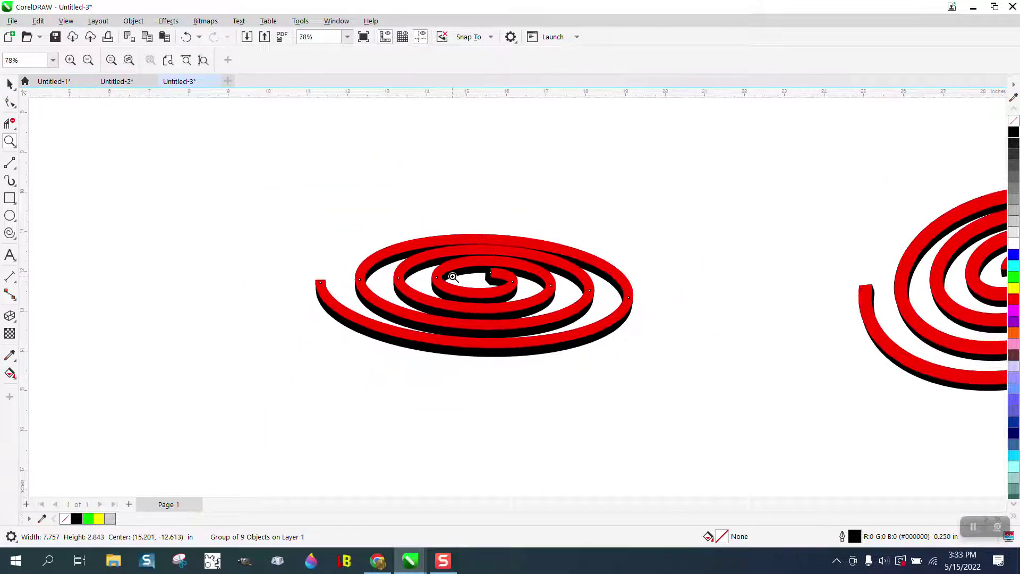
{"action": "left_click", "coordinate": [10, 84]}
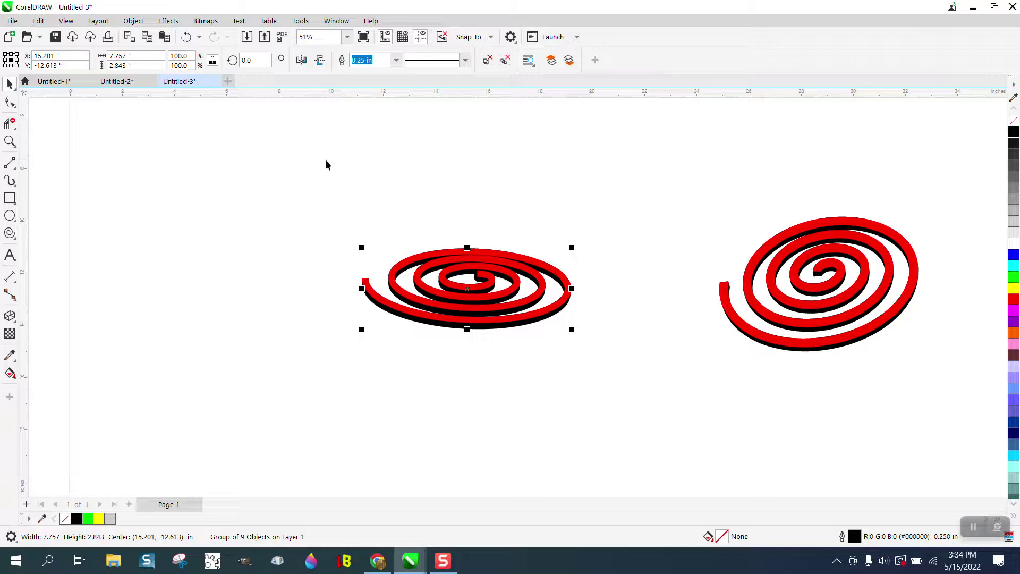
{"action": "key", "text": "shift+Left"}
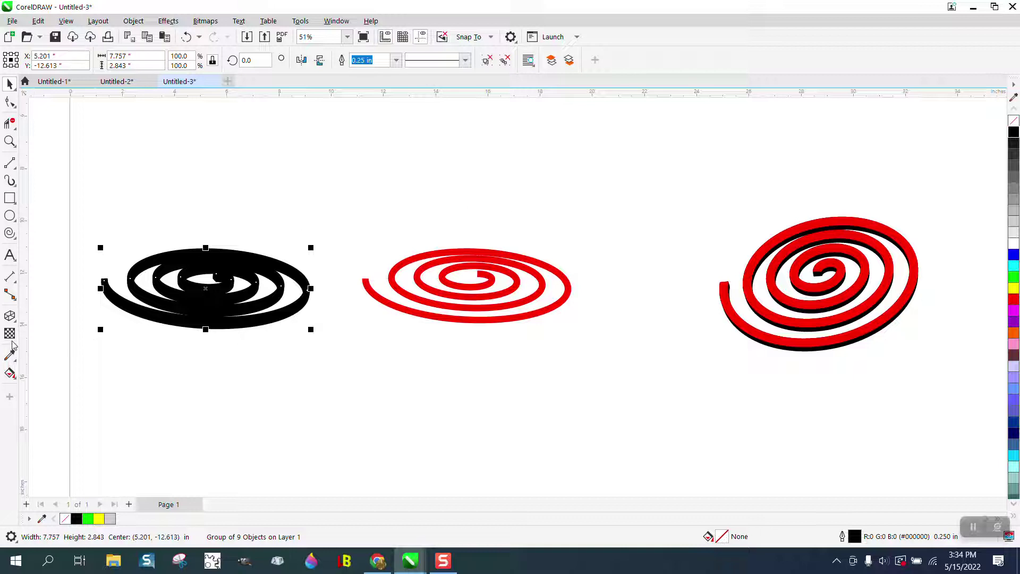
{"action": "left_click", "coordinate": [13, 375]}
{"action": "left_click", "coordinate": [32, 371]}
{"action": "left_click_drag", "start_coordinate": [195, 297], "coordinate": [192, 374]}
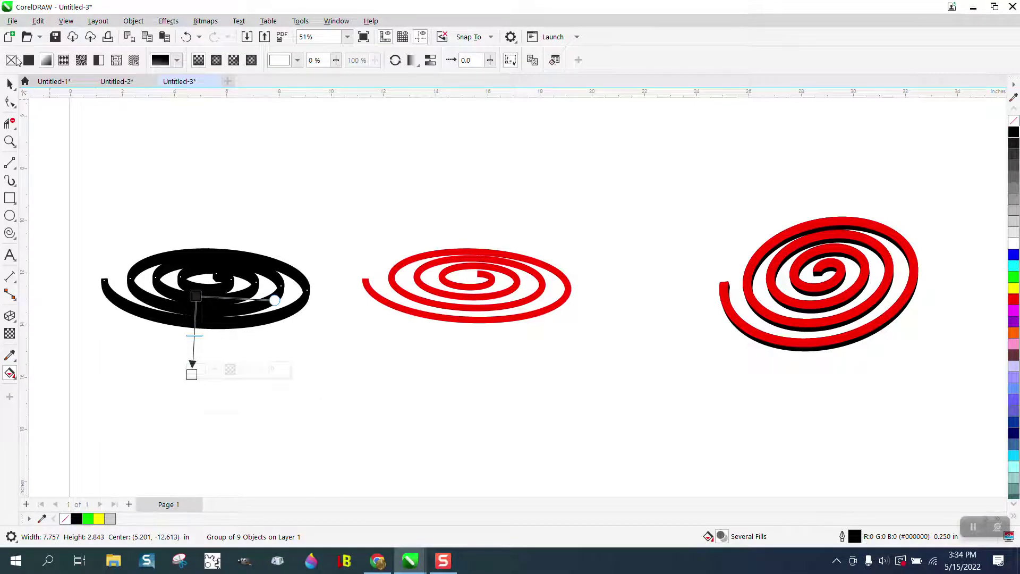
{"action": "left_click", "coordinate": [11, 59]}
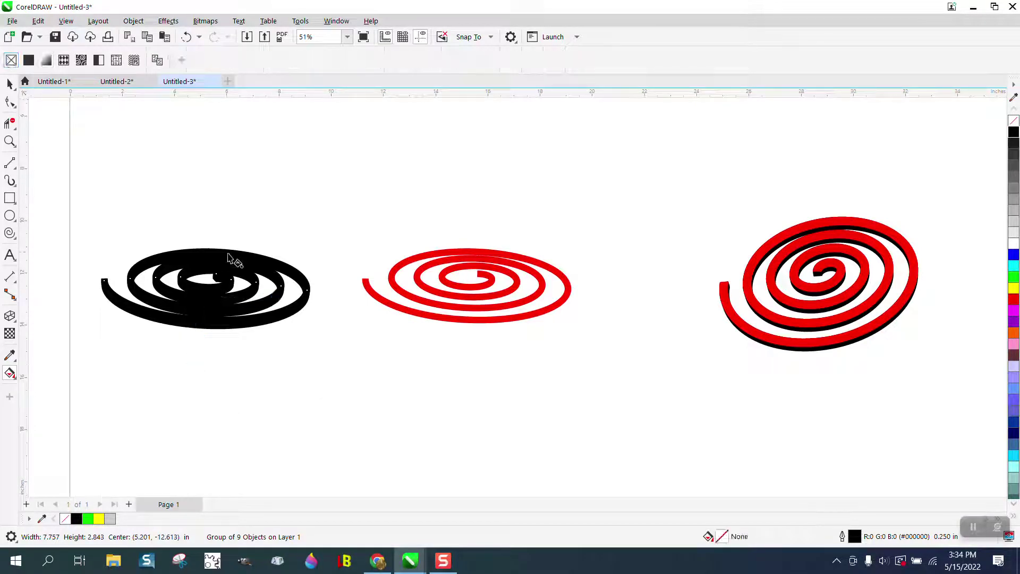
{"action": "left_click", "coordinate": [10, 84]}
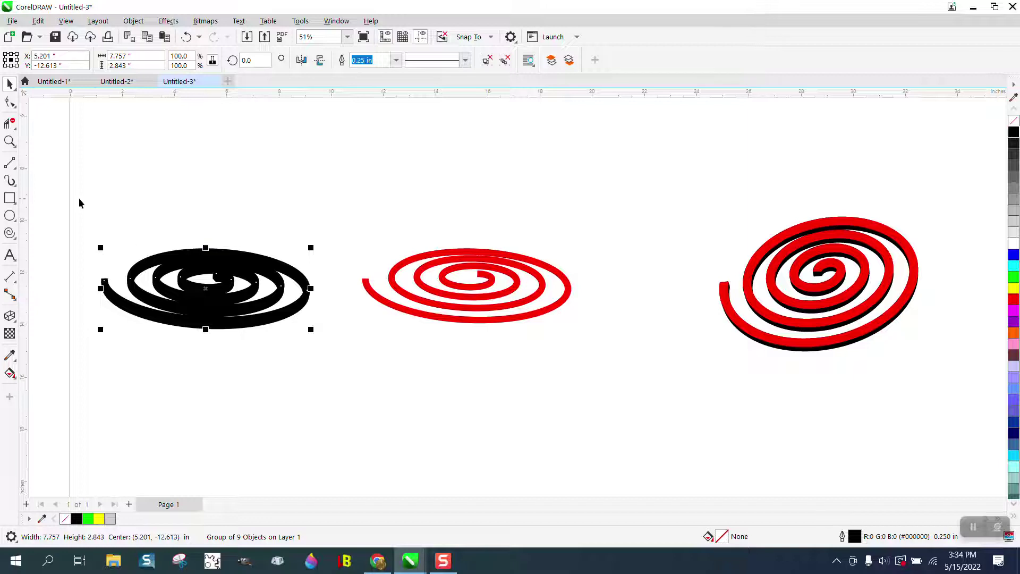
{"action": "left_click_drag", "start_coordinate": [75, 204], "coordinate": [373, 382]}
Step: Weld the black spiral into one curve and give it a vertical fountain fill
{"action": "left_click", "coordinate": [133, 21]}
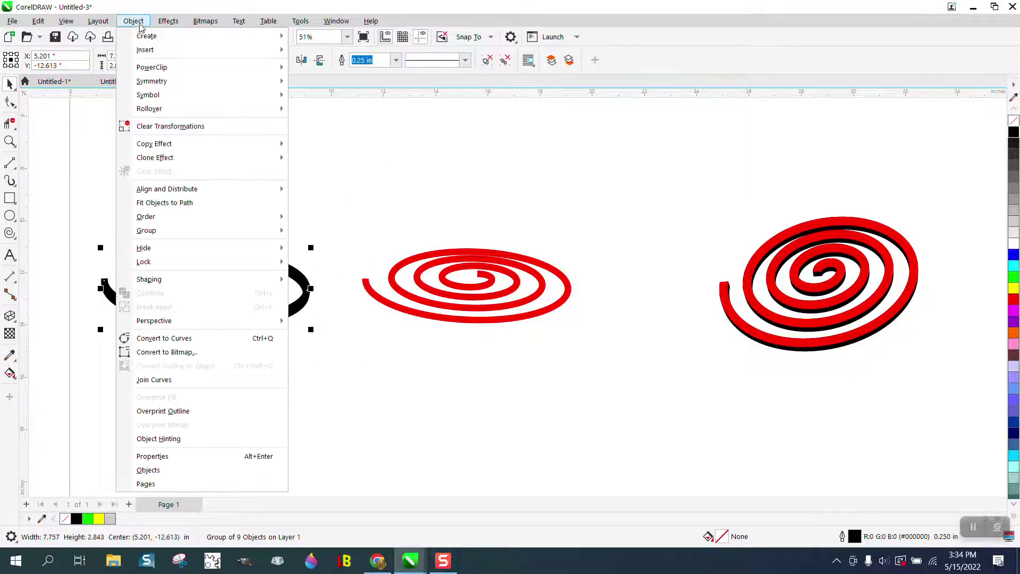
{"action": "mouse_move", "coordinate": [155, 283]}
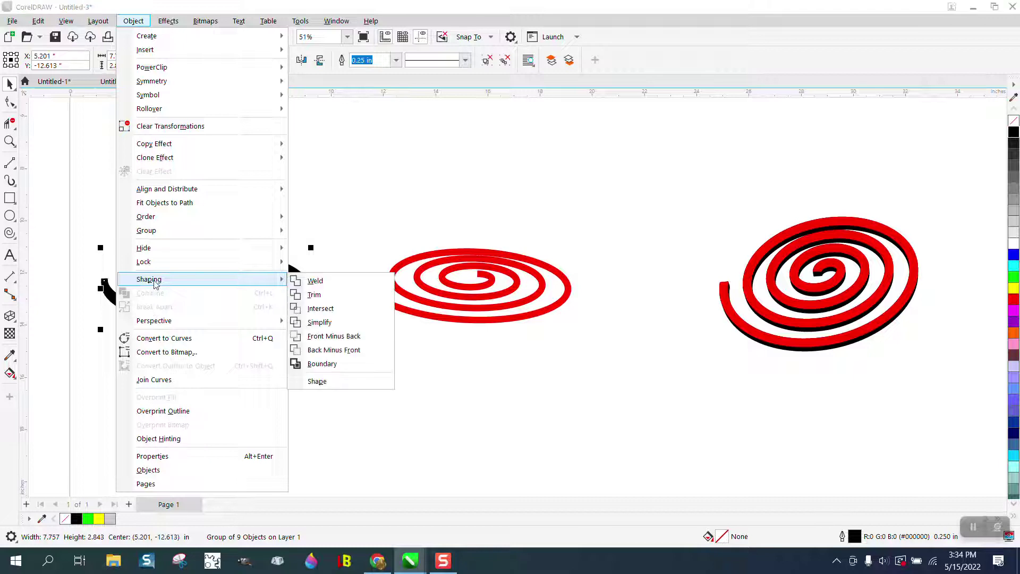
{"action": "left_click", "coordinate": [314, 282]}
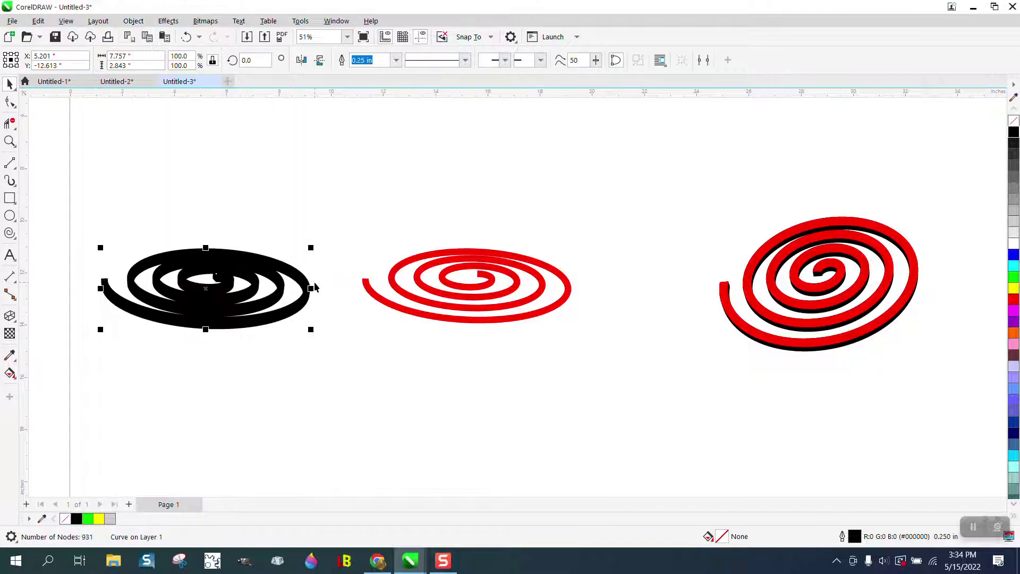
{"action": "left_click", "coordinate": [9, 373]}
{"action": "left_click_drag", "start_coordinate": [206, 292], "coordinate": [204, 373]}
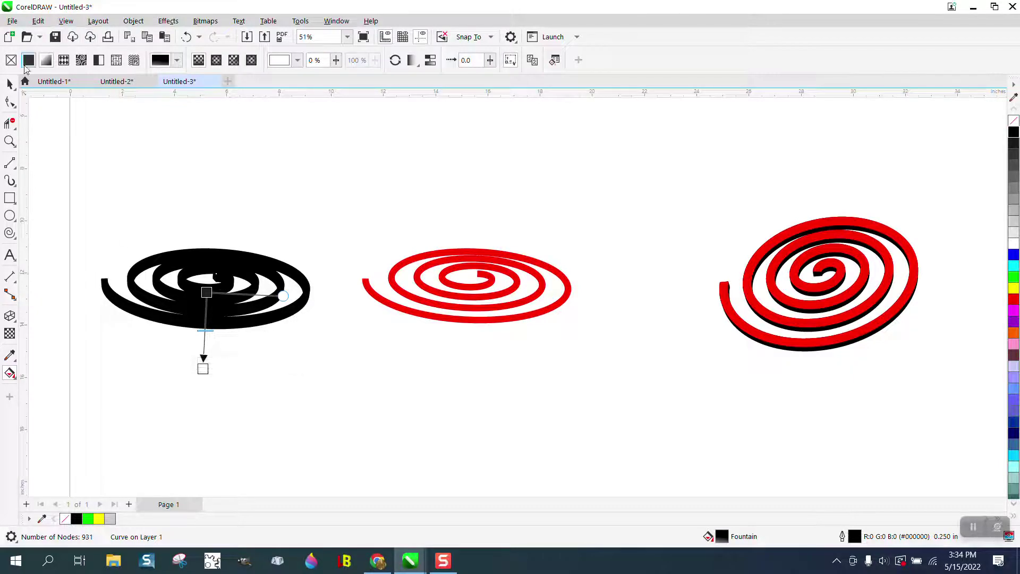
{"action": "left_click", "coordinate": [10, 84]}
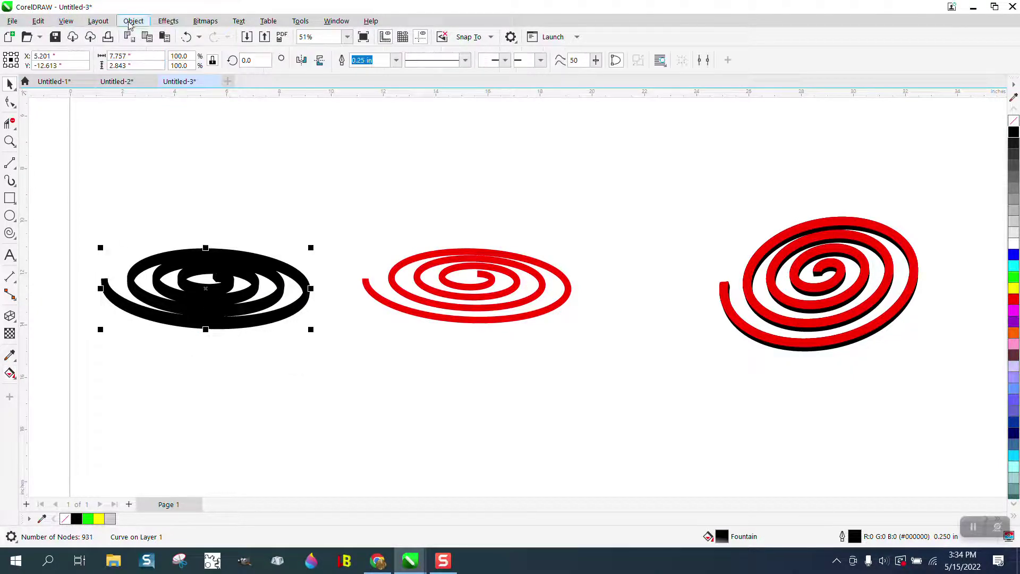
Step: Convert the spiral's outline to a separate object, leaving that curve without fill or outline
{"action": "left_click", "coordinate": [134, 21]}
{"action": "left_click", "coordinate": [201, 369]}
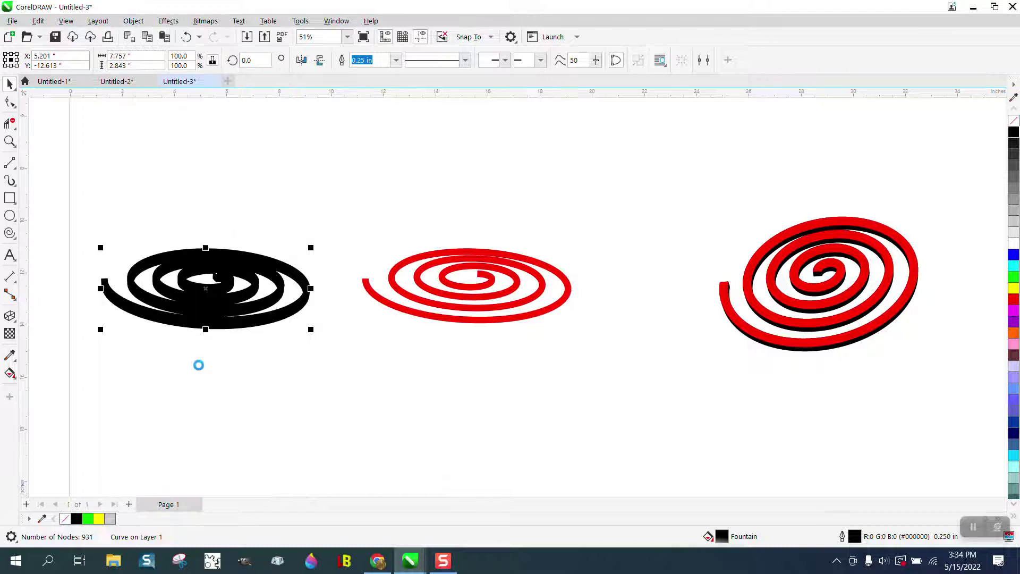
{"action": "left_click", "coordinate": [1013, 122]}
{"action": "right_click", "coordinate": [1014, 133]}
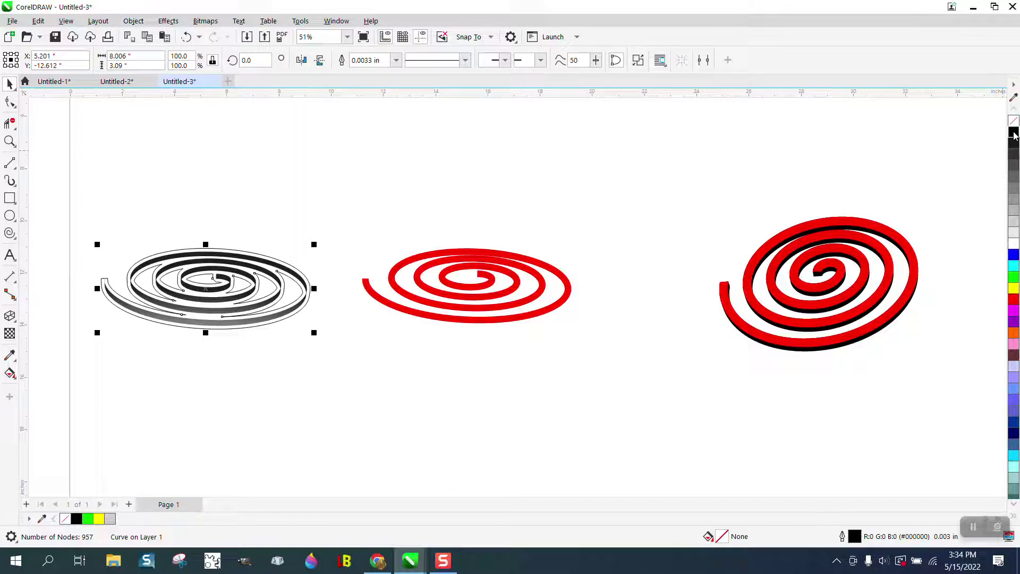
{"action": "left_click", "coordinate": [186, 37]}
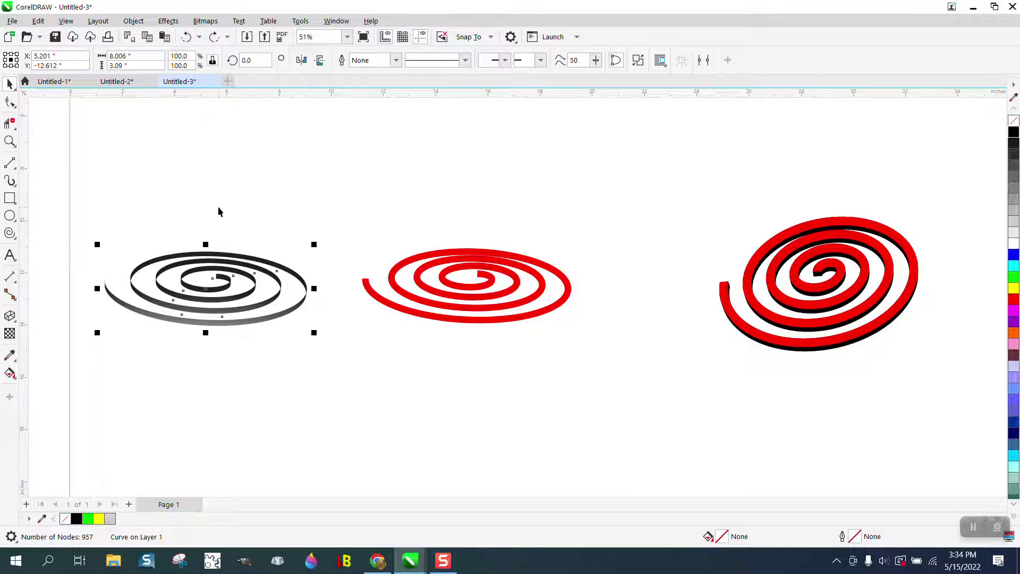
Step: Nudge the gradient-filled spiral 10 inches right beneath the red spiral
{"action": "key", "text": "Right"}
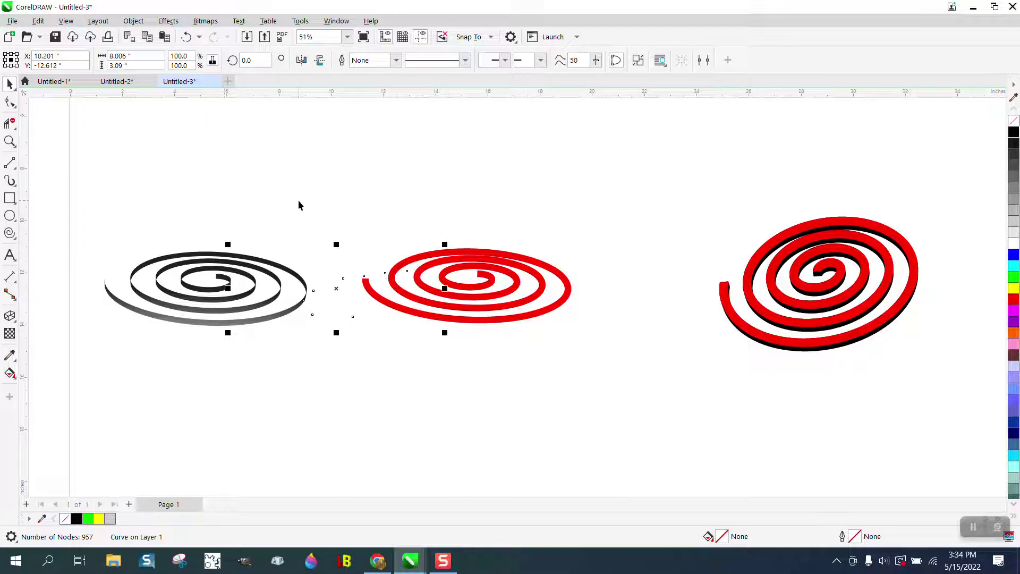
{"action": "left_click", "coordinate": [298, 199]}
{"action": "left_click", "coordinate": [273, 296]}
{"action": "key", "text": "Right"}
{"action": "key", "text": "Right"}
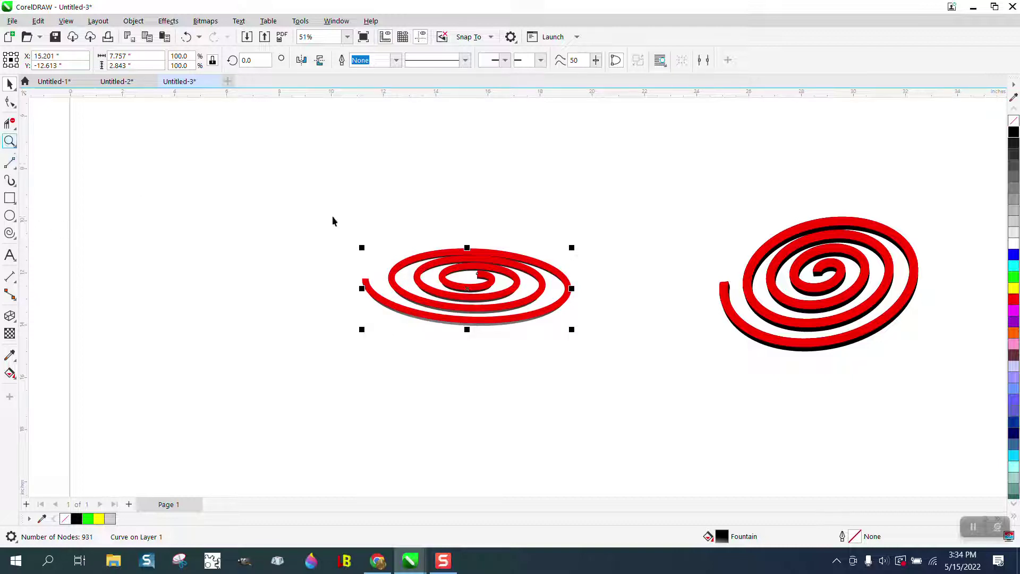
Step: Zoom in on the red spiral and undo the gradient spiral's two moves
{"action": "left_click_drag", "start_coordinate": [346, 228], "coordinate": [543, 323]}
{"action": "left_click", "coordinate": [9, 141]}
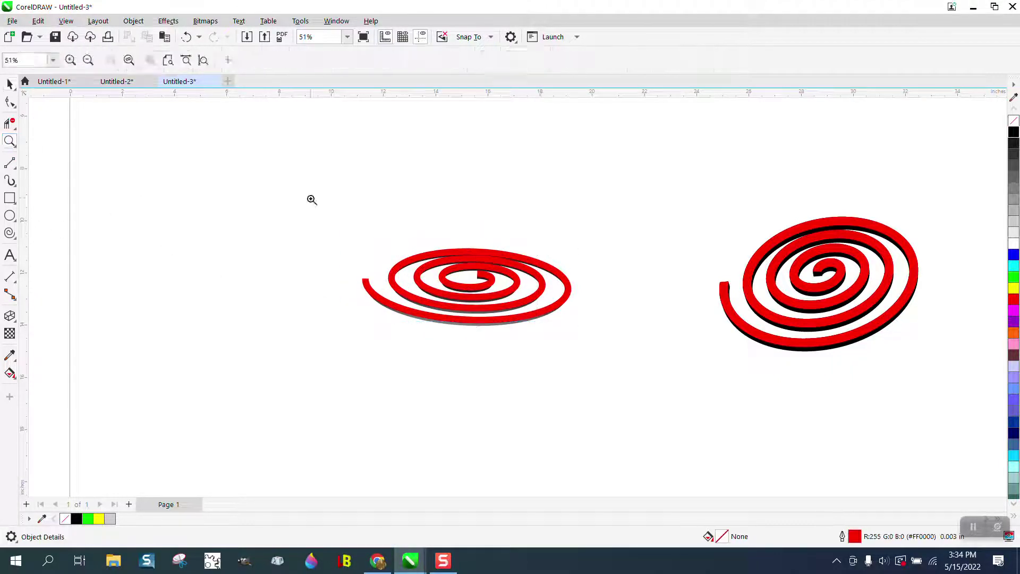
{"action": "left_click_drag", "start_coordinate": [312, 201], "coordinate": [620, 375]}
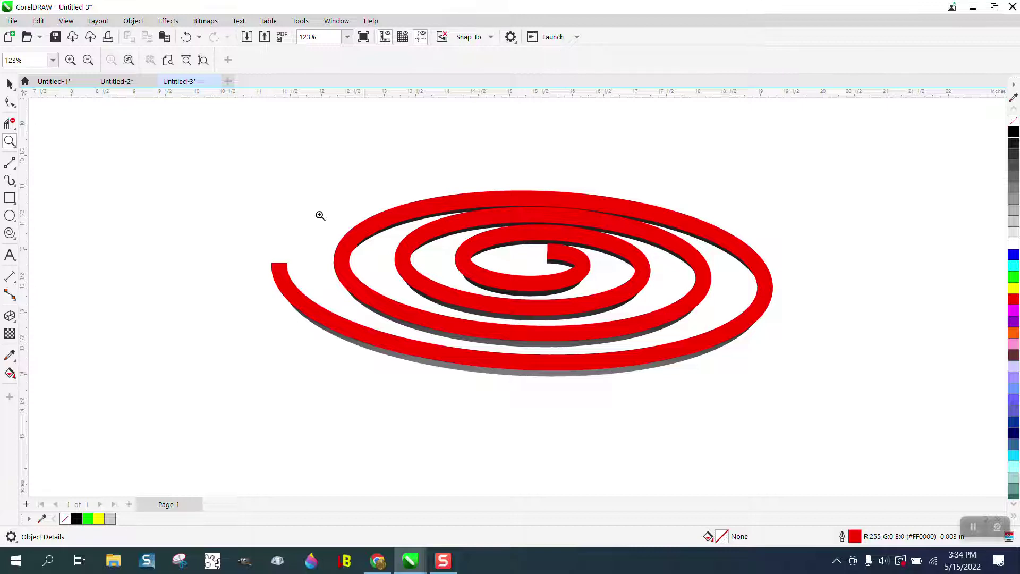
{"action": "left_click", "coordinate": [186, 37]}
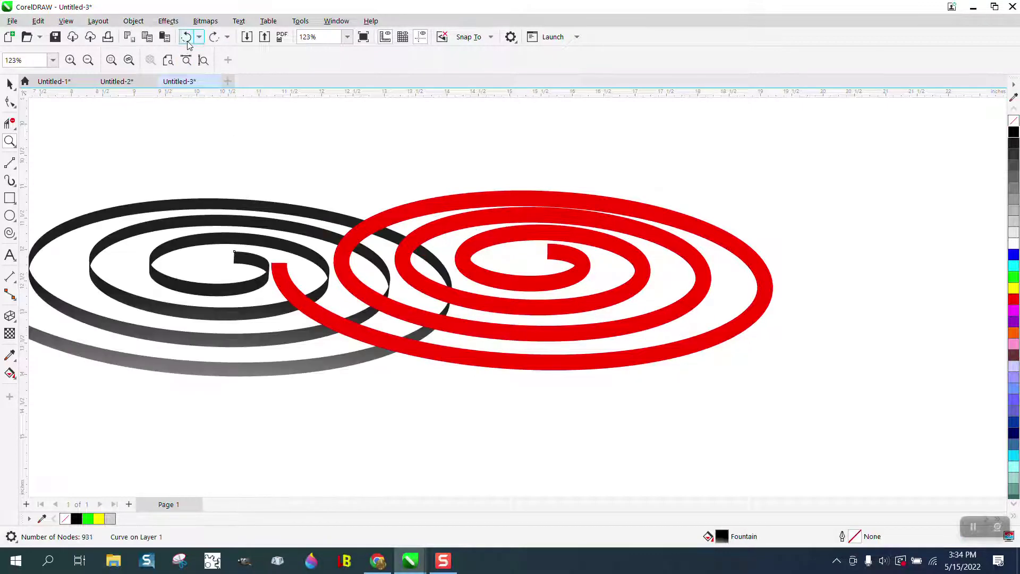
{"action": "left_click", "coordinate": [187, 40]}
{"action": "scroll", "coordinate": [690, 192], "scroll_direction": "down", "scroll_amount": 4}
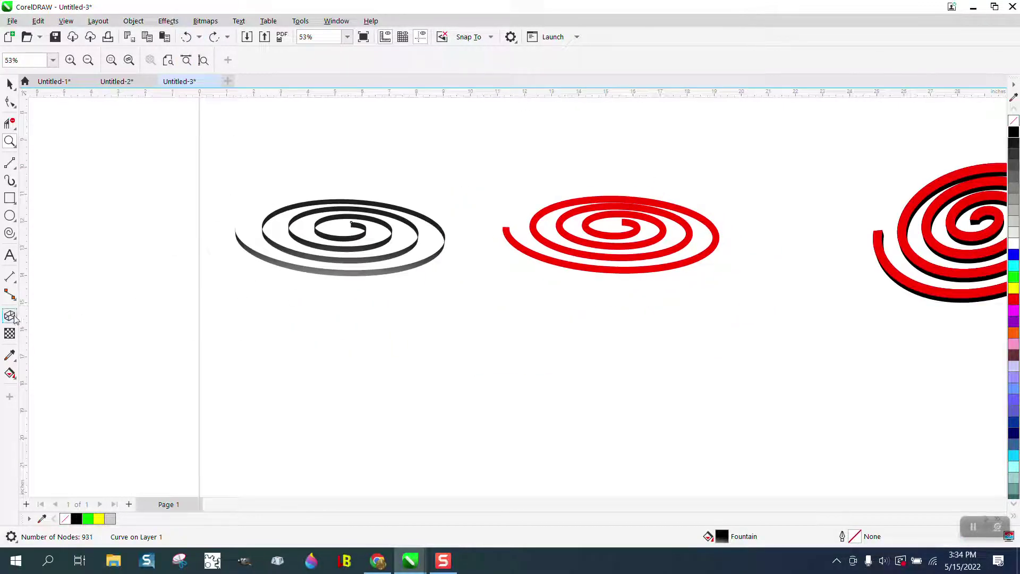
Step: Reshade the fountain fill from light grey to black and nudge it back under the red spiral
{"action": "left_click", "coordinate": [9, 373]}
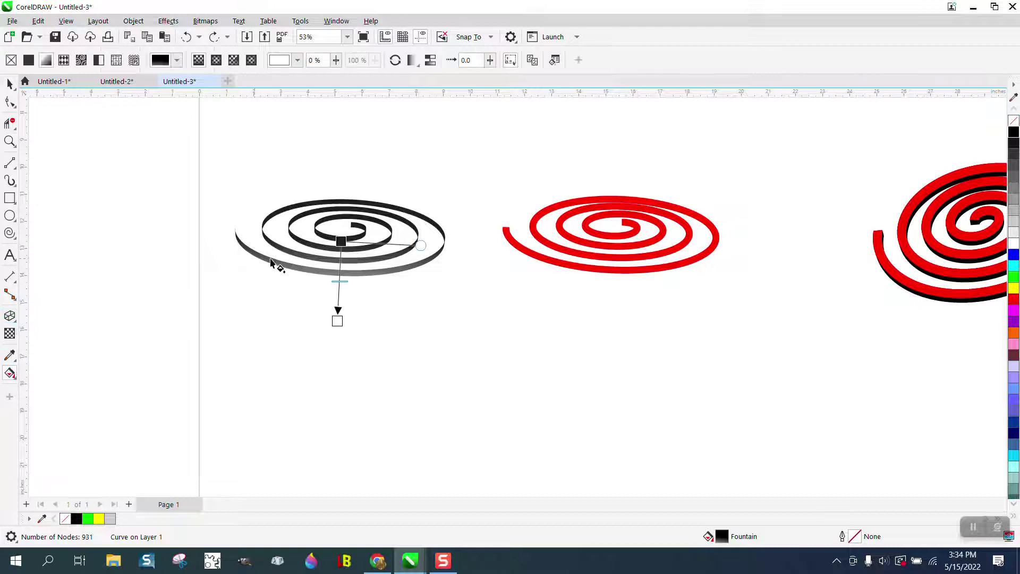
{"action": "left_click_drag", "start_coordinate": [344, 243], "coordinate": [344, 204]}
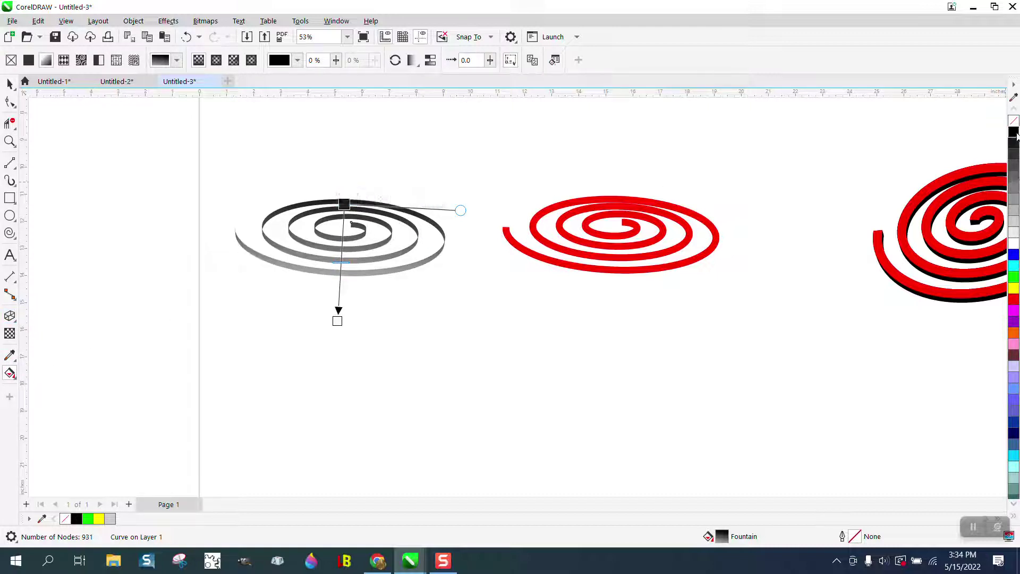
{"action": "left_click", "coordinate": [337, 321]}
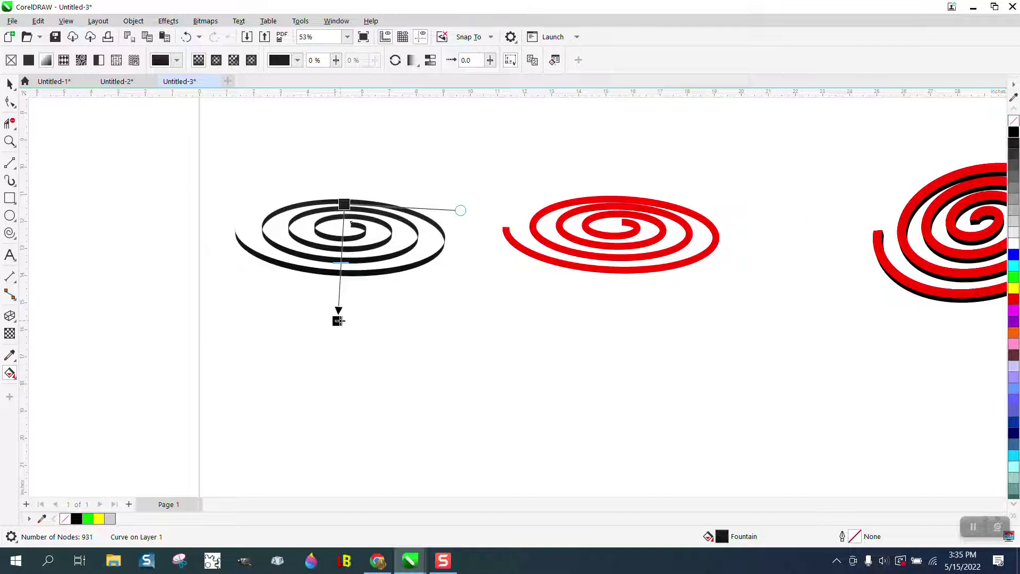
{"action": "left_click_drag", "start_coordinate": [1014, 223], "coordinate": [344, 204]}
{"action": "left_click", "coordinate": [9, 84]}
{"action": "key", "text": "Right"}
{"action": "key", "text": "Right"}
{"action": "key", "text": "Right"}
{"action": "key", "text": "Right"}
{"action": "key", "text": "Right"}
{"action": "key", "text": "Right"}
{"action": "key", "text": "Right"}
{"action": "key", "text": "Right"}
{"action": "key", "text": "Right"}
{"action": "key", "text": "Right"}
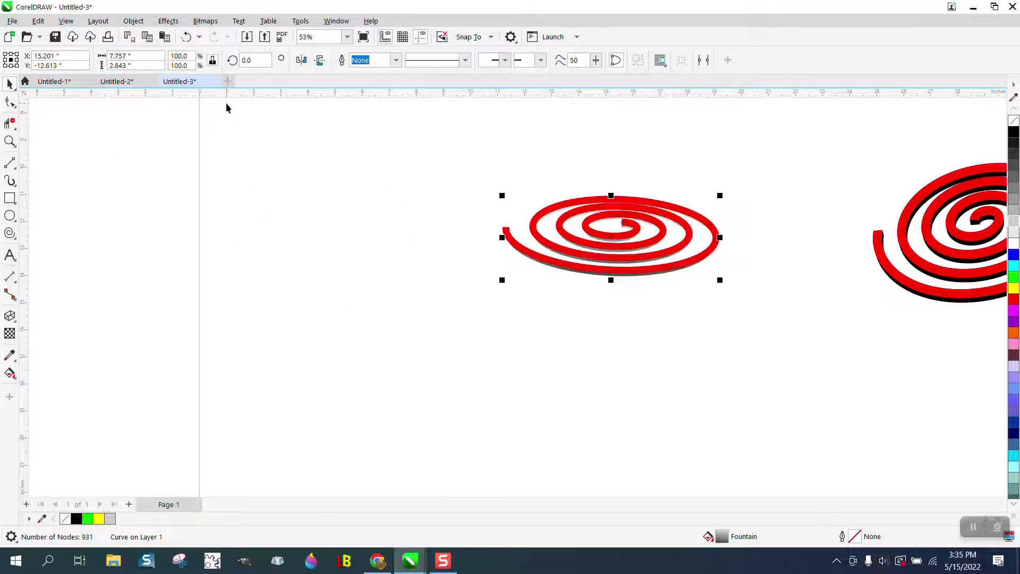
Step: Zoom in on the red spiral and undo two moves to uncover the grey spiral
{"action": "left_click", "coordinate": [10, 141]}
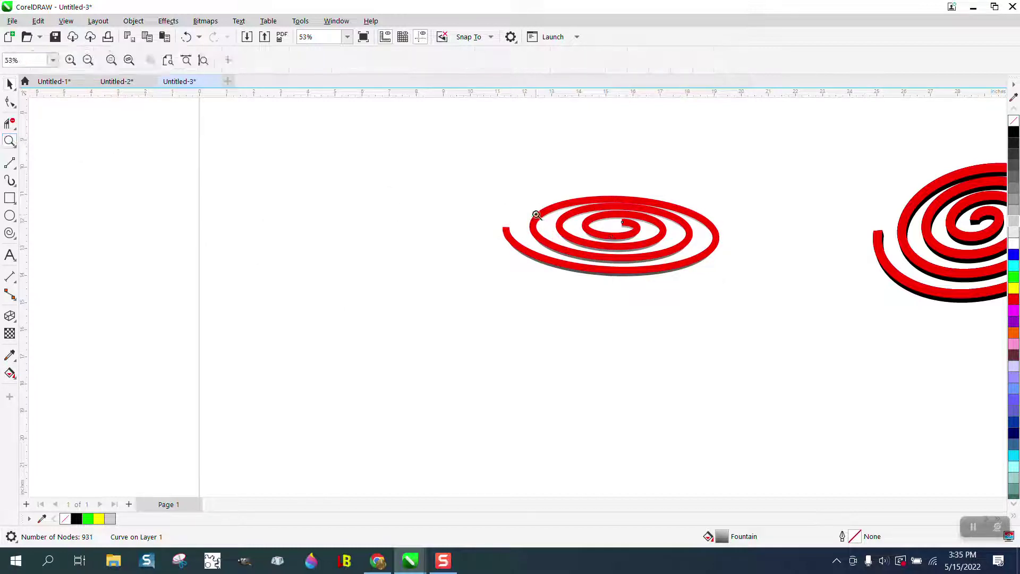
{"action": "left_click_drag", "start_coordinate": [480, 177], "coordinate": [801, 348]}
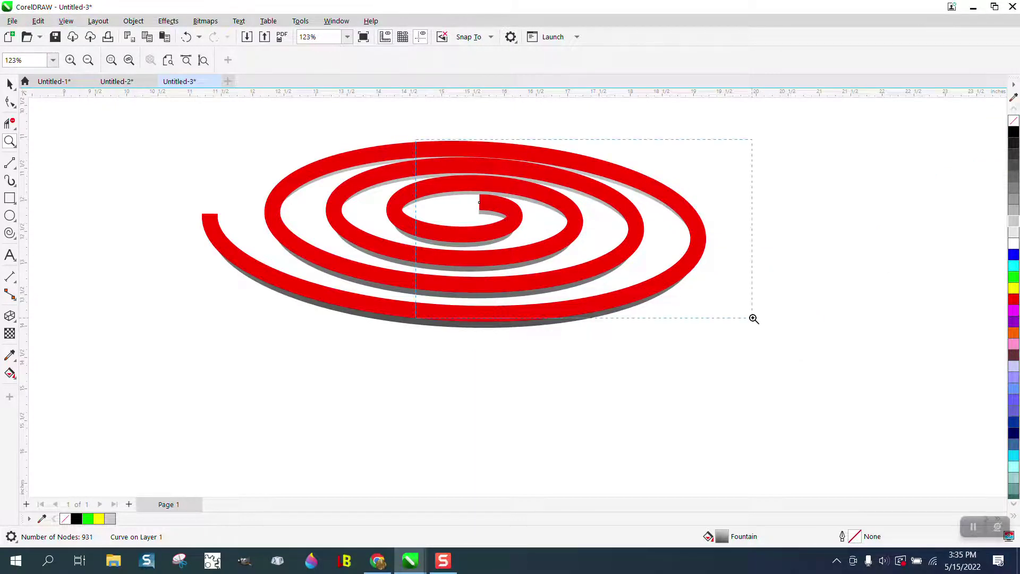
{"action": "scroll", "coordinate": [752, 314], "scroll_direction": "up", "scroll_amount": 2}
{"action": "scroll", "coordinate": [715, 296], "scroll_direction": "down", "scroll_amount": 5}
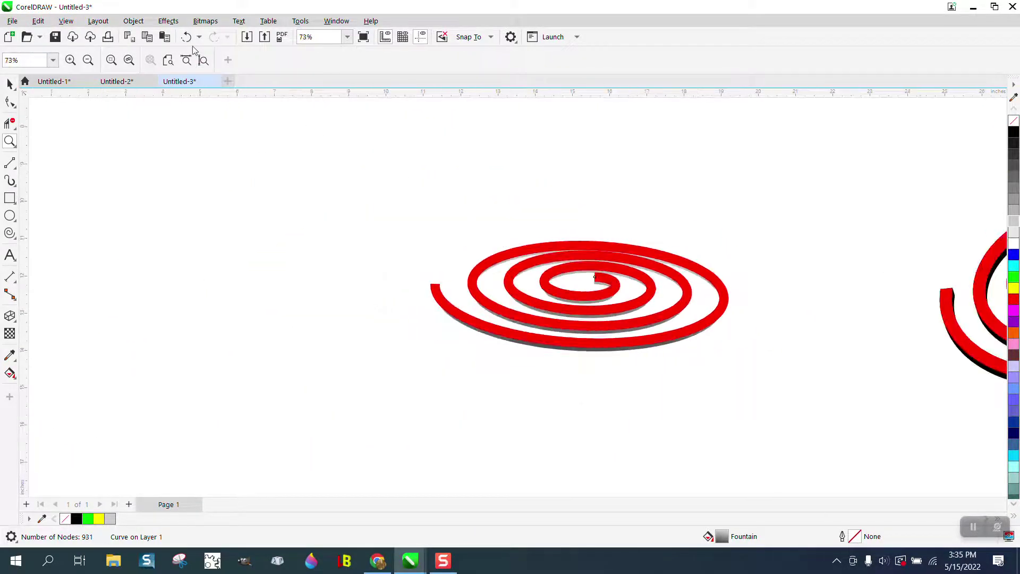
{"action": "left_click", "coordinate": [186, 37]}
{"action": "left_click", "coordinate": [186, 37]}
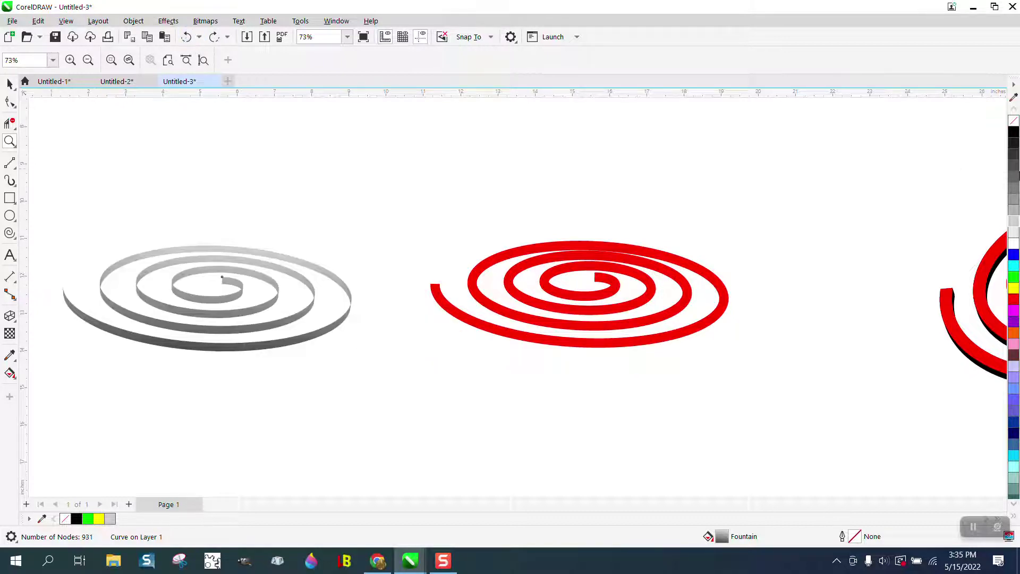
Step: Fill the spiral solid black and redo its move under the red coil
{"action": "left_click", "coordinate": [1014, 133]}
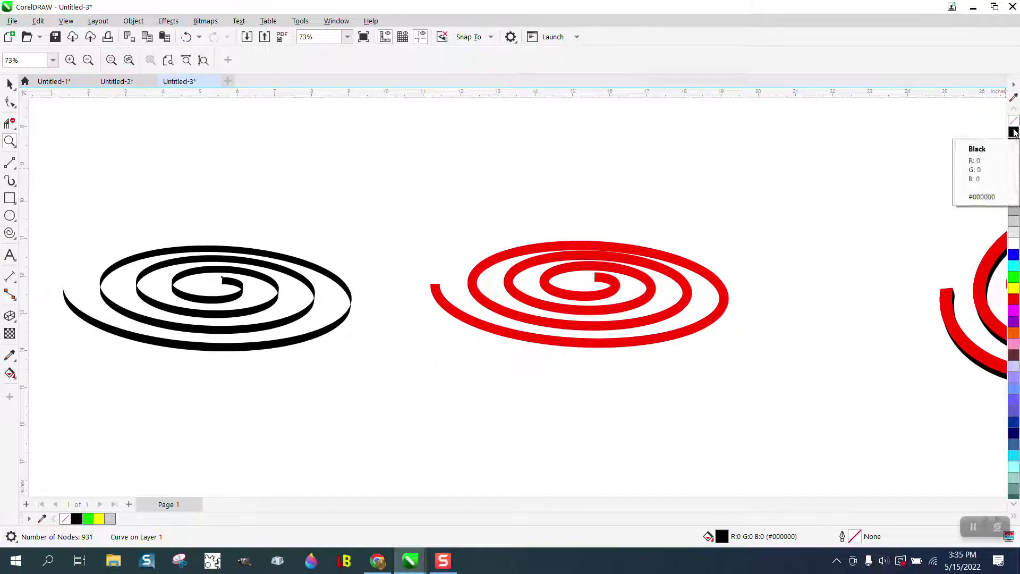
{"action": "key", "text": "ctrl+shift+z"}
{"action": "key", "text": "ctrl+shift+z"}
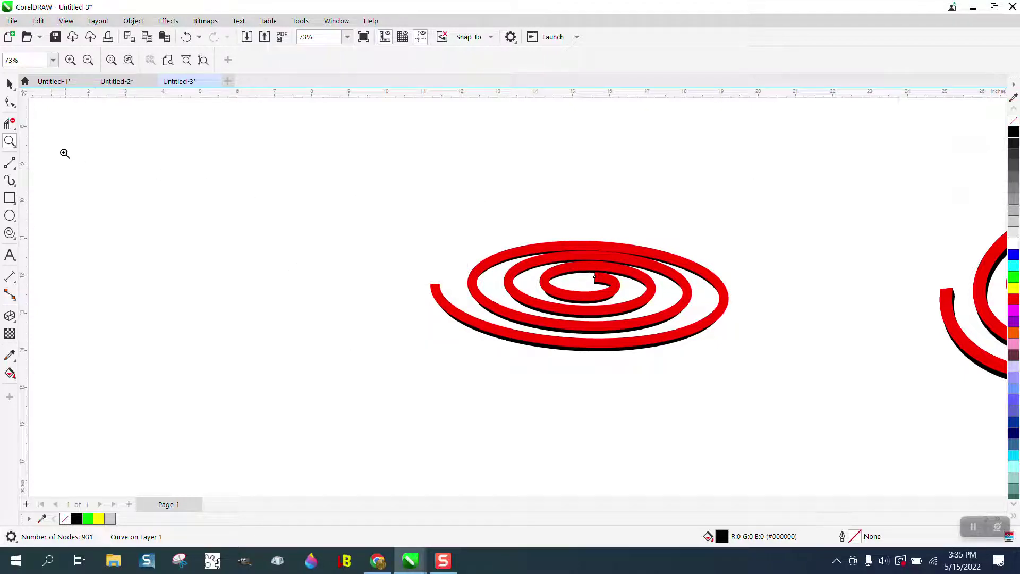
{"action": "left_click_drag", "start_coordinate": [418, 261], "coordinate": [613, 346]}
{"action": "scroll", "coordinate": [340, 244], "scroll_direction": "down", "scroll_amount": 3}
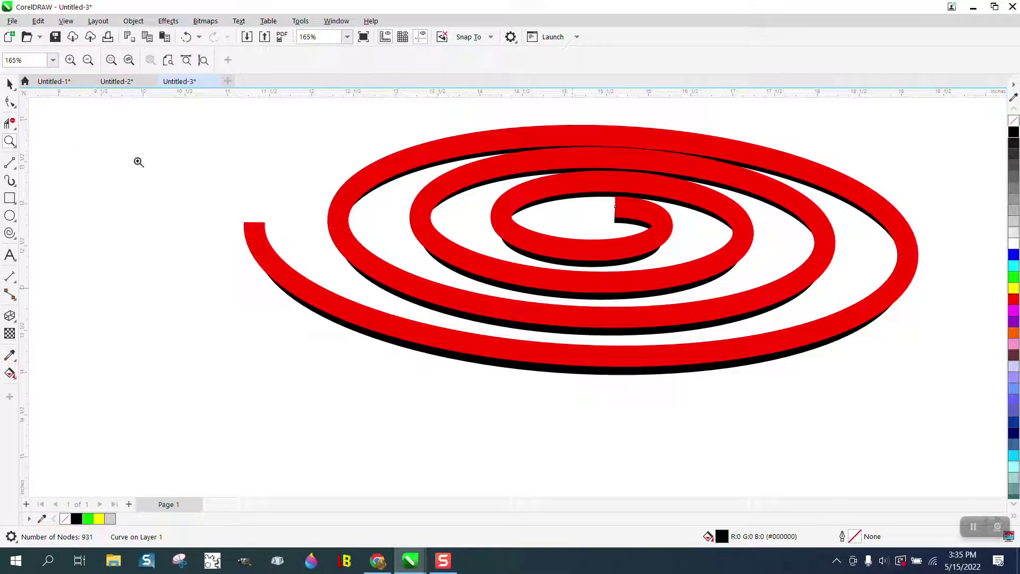
Step: Undo seven recent changes to the black spiral copy
{"action": "left_click", "coordinate": [9, 84]}
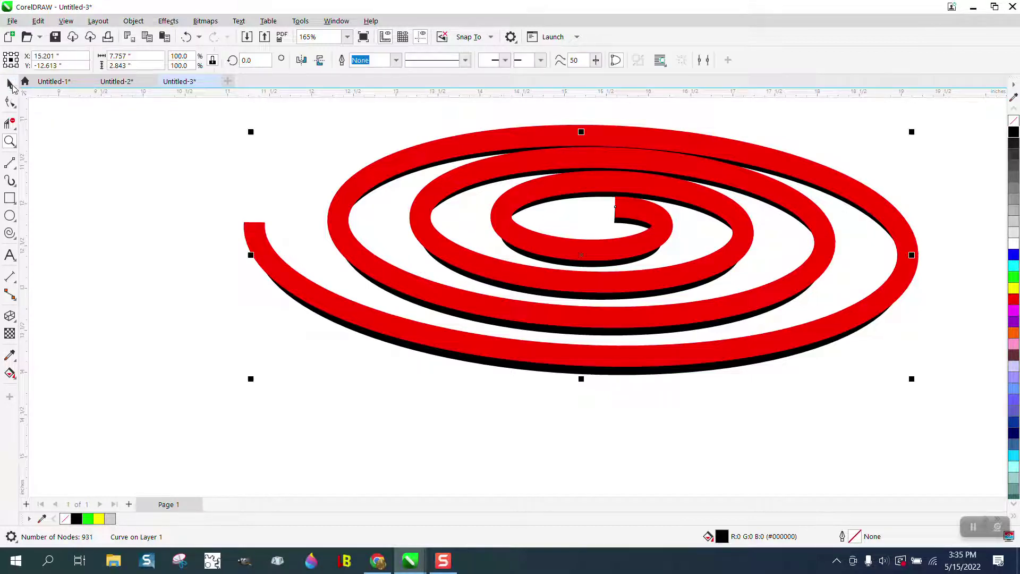
{"action": "left_click", "coordinate": [186, 38]}
{"action": "left_click", "coordinate": [186, 37]}
{"action": "left_click", "coordinate": [186, 37]}
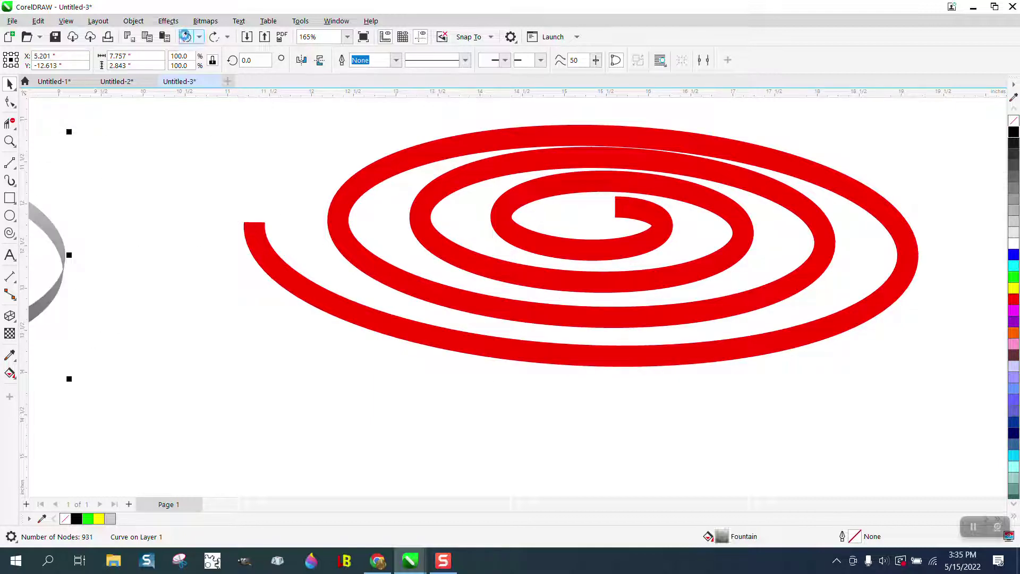
{"action": "left_click", "coordinate": [186, 37]}
{"action": "left_click", "coordinate": [186, 37]}
{"action": "left_click", "coordinate": [186, 38]}
{"action": "left_click", "coordinate": [186, 39]}
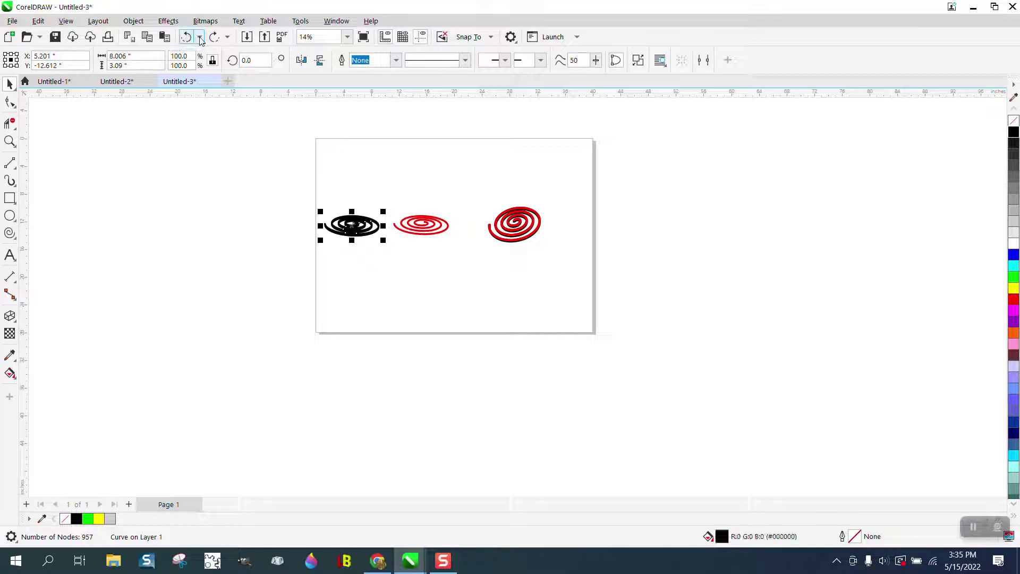
Step: Undo back to Edit Properties from the undo list, then zoom in on the left spiral
{"action": "left_click", "coordinate": [200, 37]}
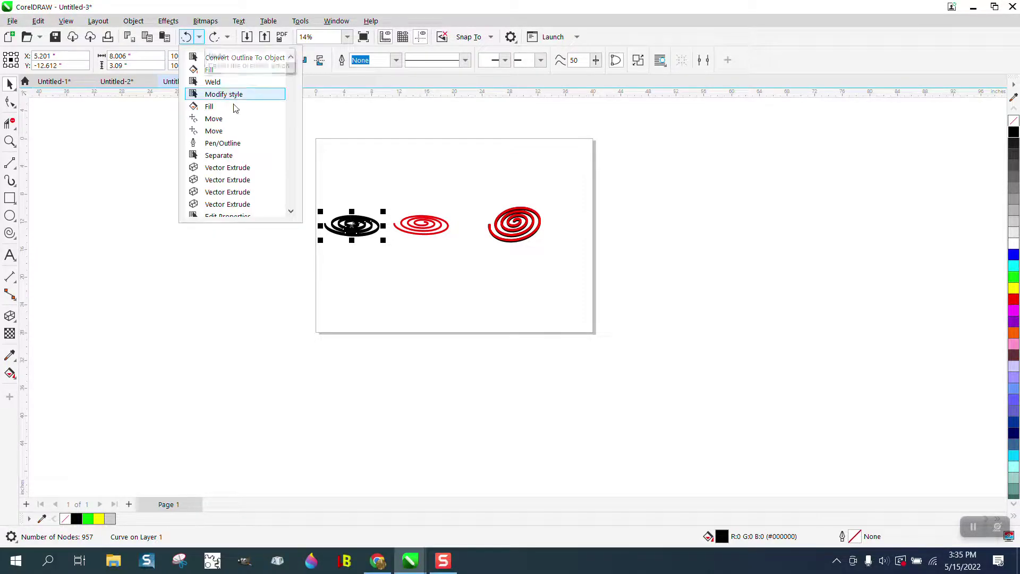
{"action": "left_click", "coordinate": [230, 214]}
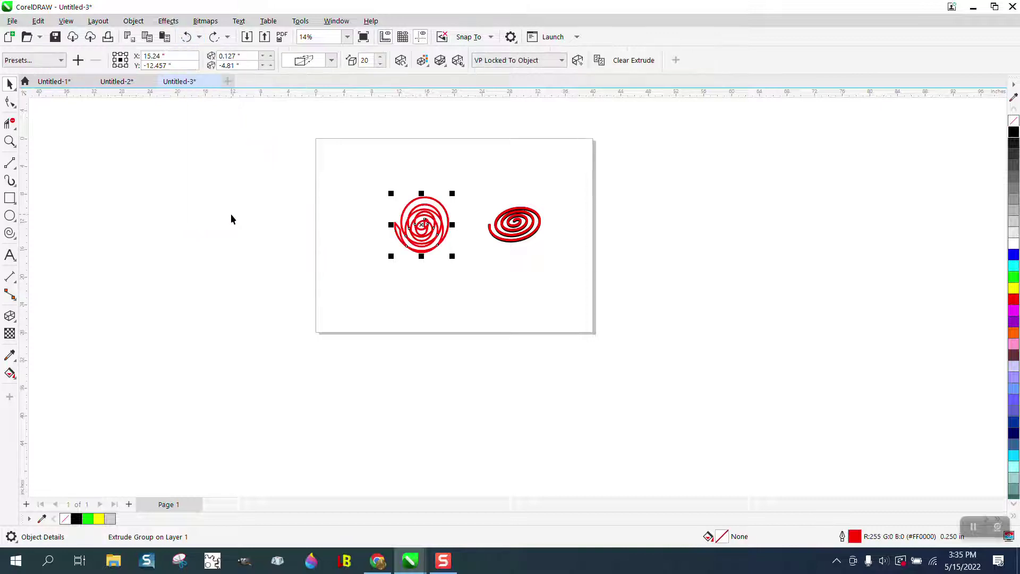
{"action": "left_click", "coordinate": [12, 144]}
{"action": "left_click_drag", "start_coordinate": [378, 189], "coordinate": [502, 283]}
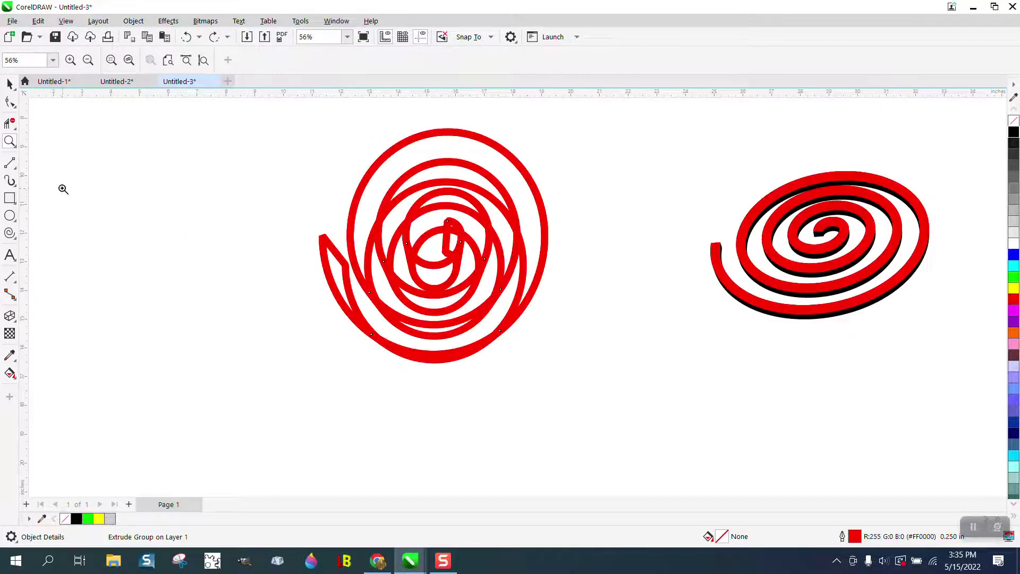
Step: Re-extrude the left spiral from its centre, tilt it, cut depth to 1, and select it
{"action": "left_click", "coordinate": [10, 316]}
{"action": "left_click_drag", "start_coordinate": [433, 243], "coordinate": [436, 369]}
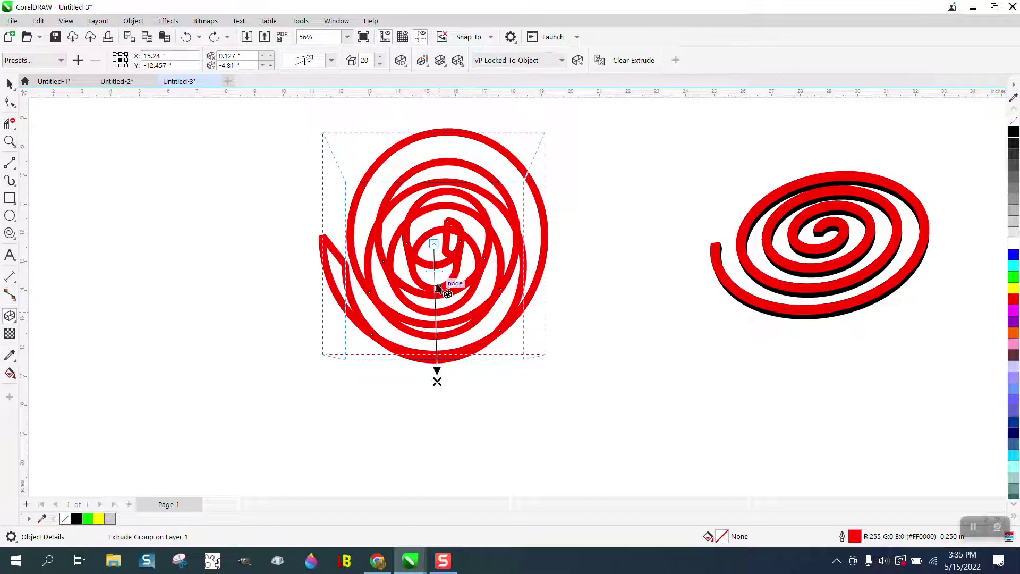
{"action": "left_click_drag", "start_coordinate": [436, 285], "coordinate": [433, 258]}
{"action": "left_click", "coordinate": [400, 60]}
{"action": "left_click_drag", "start_coordinate": [479, 203], "coordinate": [435, 171]}
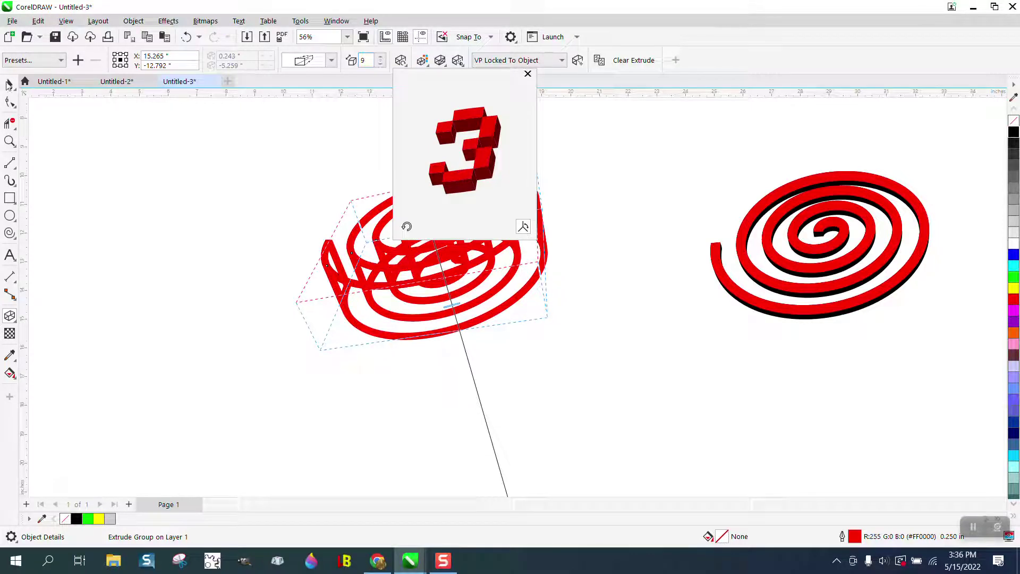
{"action": "left_click", "coordinate": [452, 307]}
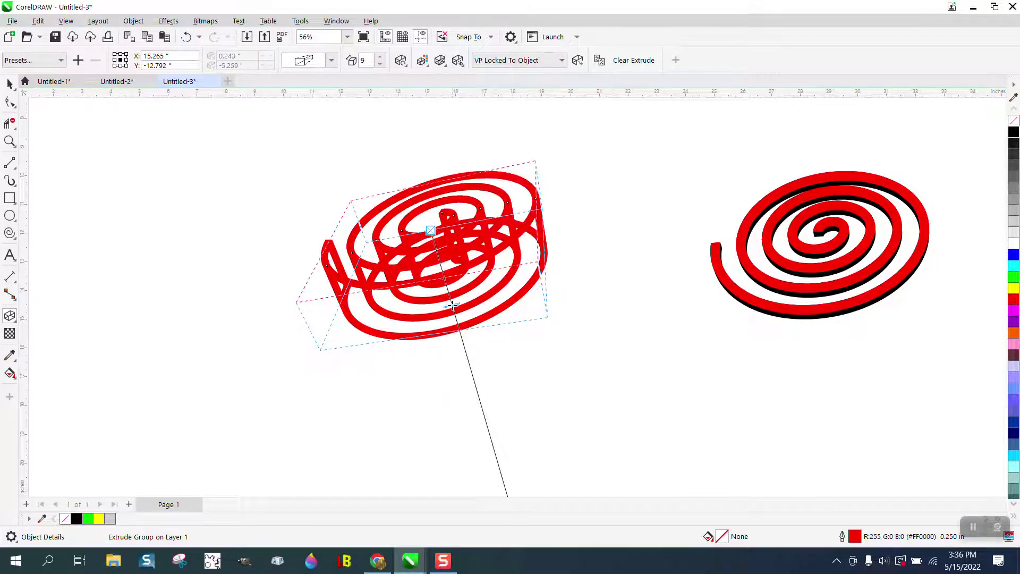
{"action": "left_click_drag", "start_coordinate": [452, 306], "coordinate": [437, 256]}
{"action": "key", "text": "space"}
{"action": "left_click_drag", "start_coordinate": [278, 152], "coordinate": [662, 348]}
Step: Break the tilted spiral's extrusion apart and give the pieces black outlines
{"action": "left_click", "coordinate": [133, 21]}
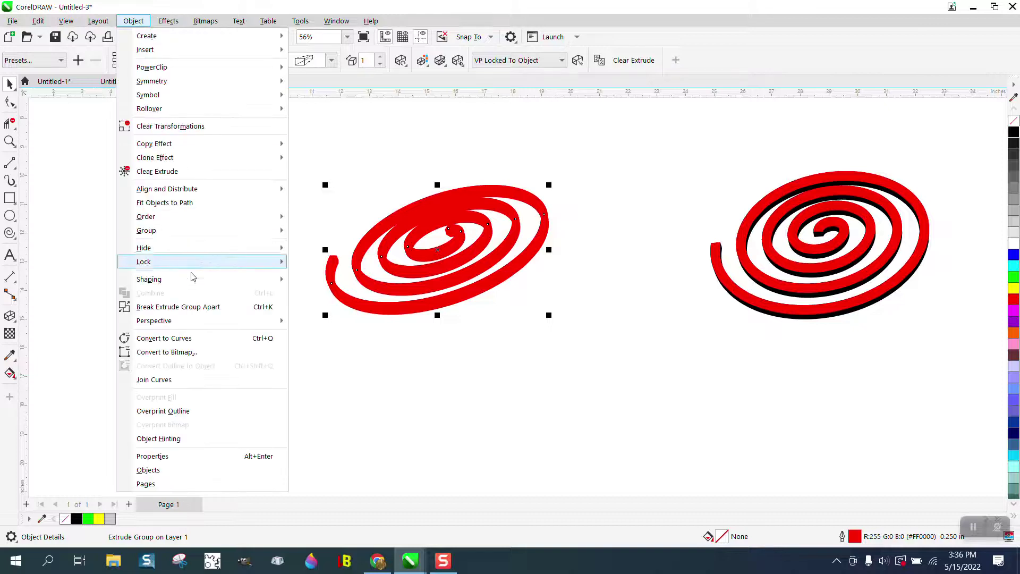
{"action": "left_click", "coordinate": [194, 306]}
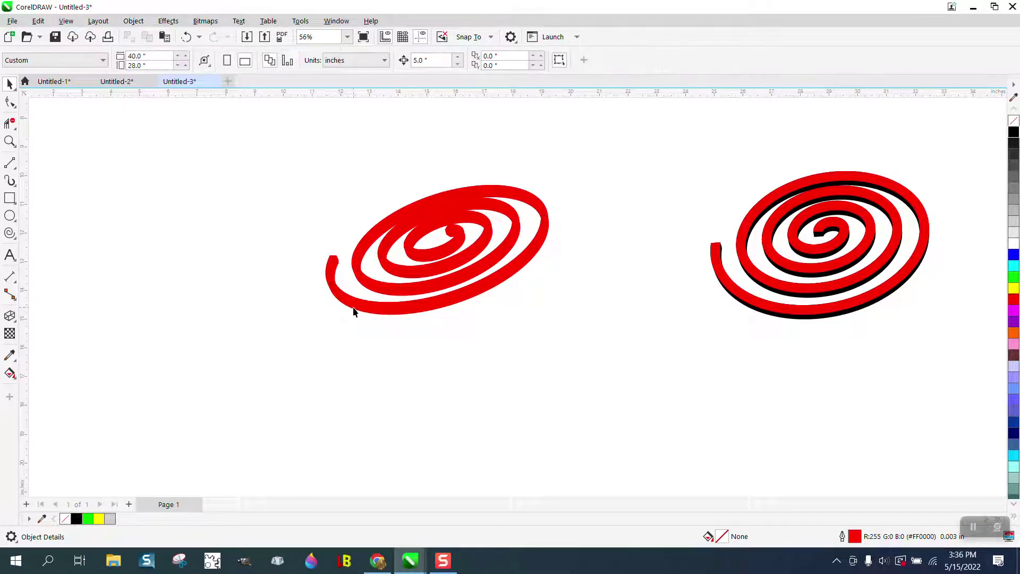
{"action": "right_click", "coordinate": [1012, 134]}
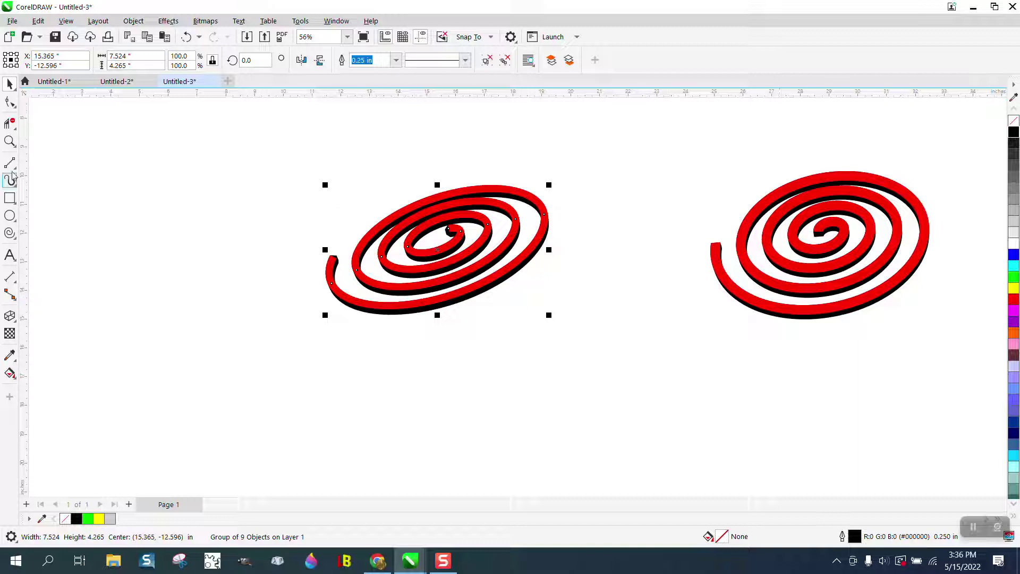
Step: Zoom in on the spiral's left end and select its red top curve
{"action": "left_click", "coordinate": [10, 141]}
{"action": "left_click_drag", "start_coordinate": [311, 221], "coordinate": [500, 313]}
{"action": "scroll", "coordinate": [222, 288], "scroll_direction": "down", "scroll_amount": 1}
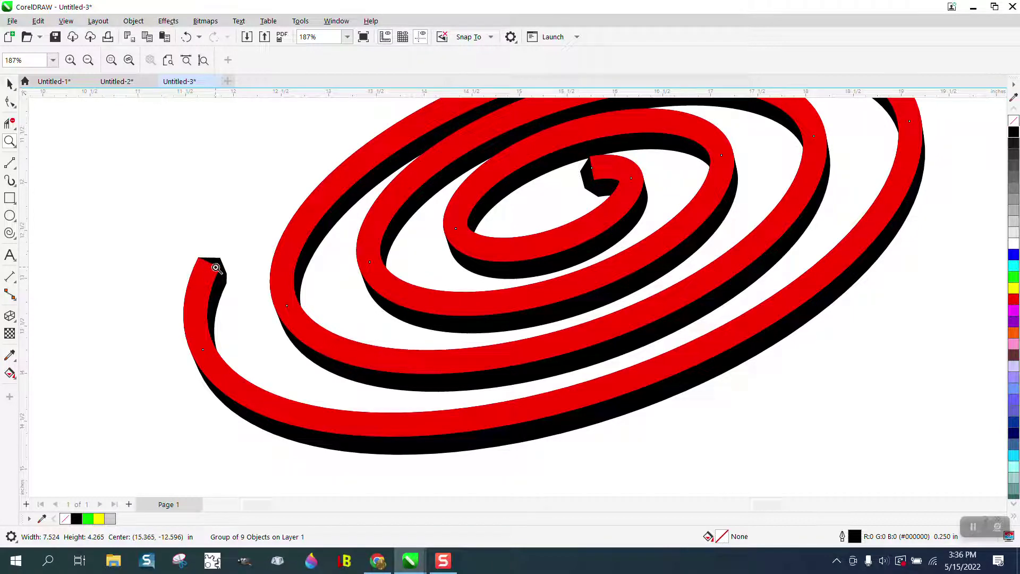
{"action": "left_click", "coordinate": [78, 175]}
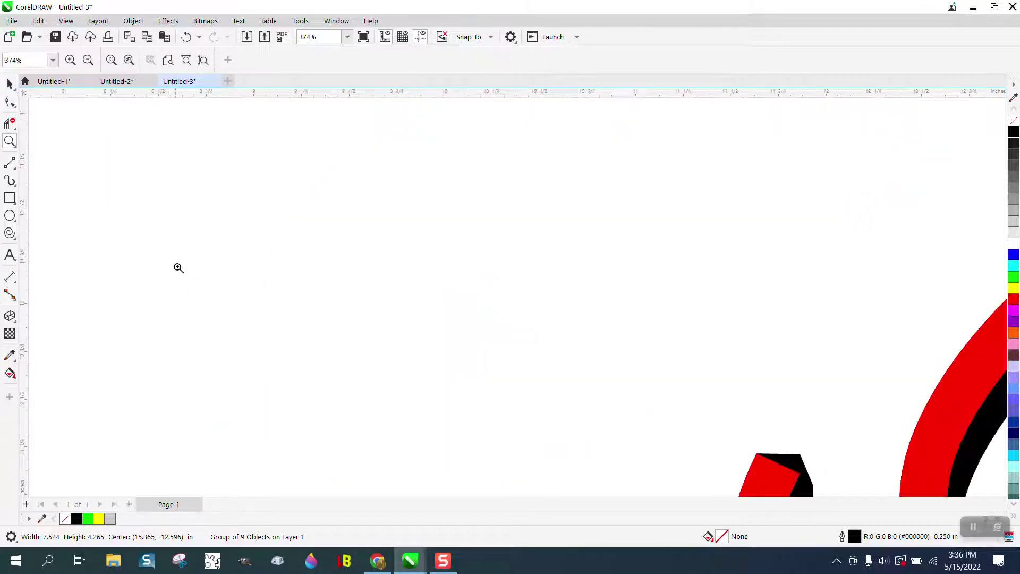
{"action": "right_click", "coordinate": [217, 265]}
{"action": "left_click_drag", "start_coordinate": [416, 285], "coordinate": [658, 446]}
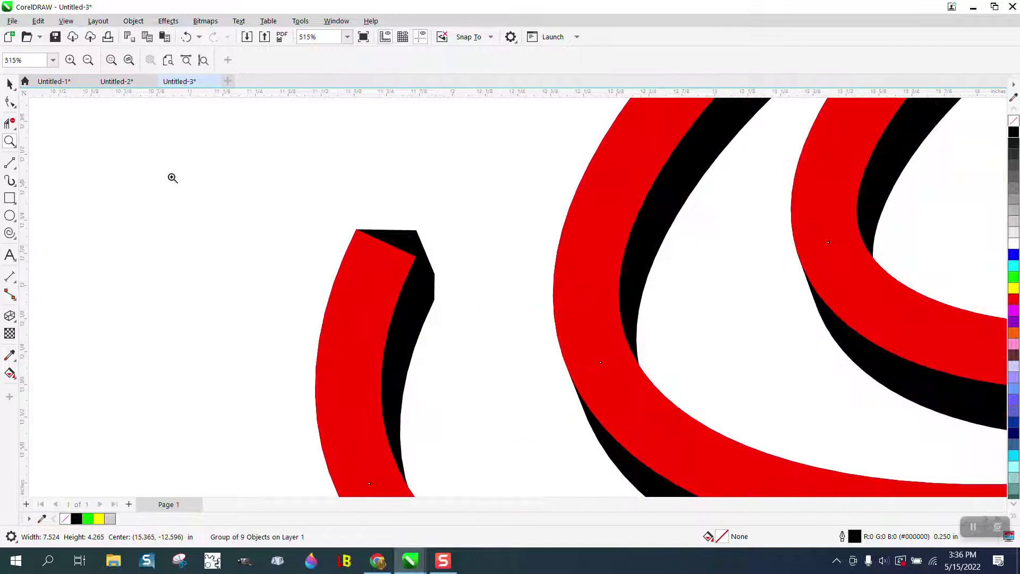
{"action": "key", "text": "space"}
{"action": "key", "text": "Escape"}
{"action": "left_click", "coordinate": [399, 276]}
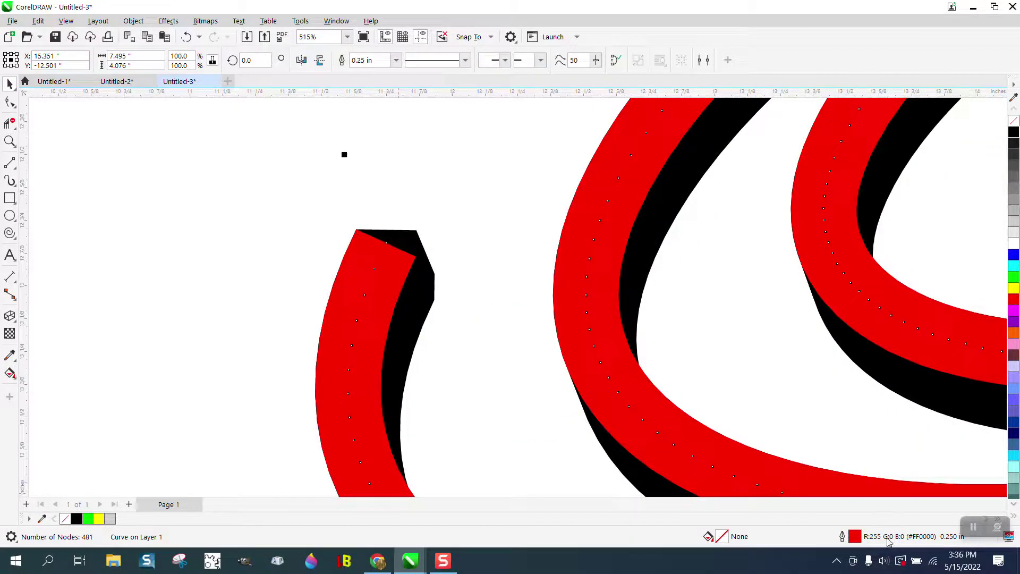
{"action": "left_click", "coordinate": [427, 304]}
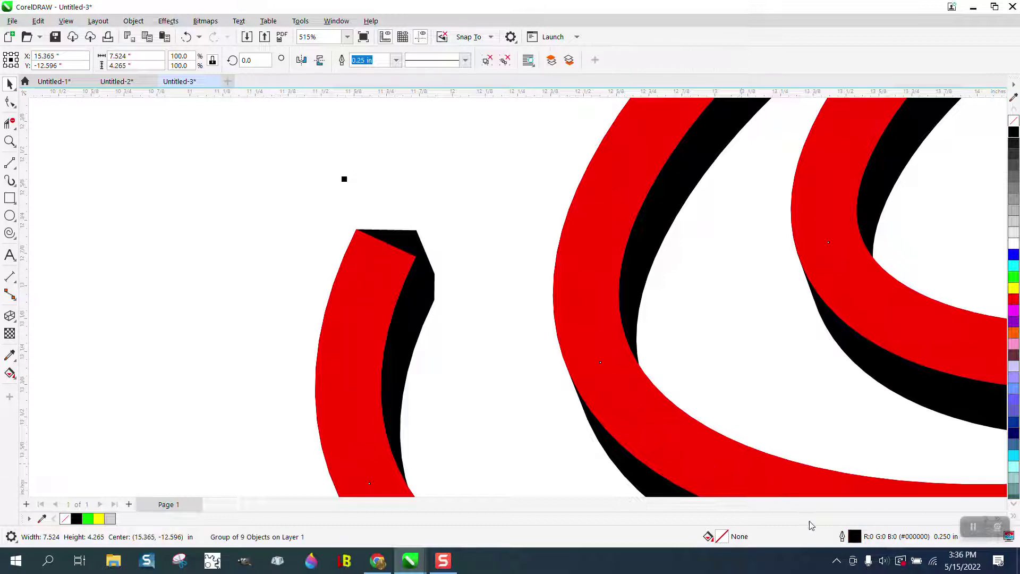
{"action": "left_click", "coordinate": [388, 277]}
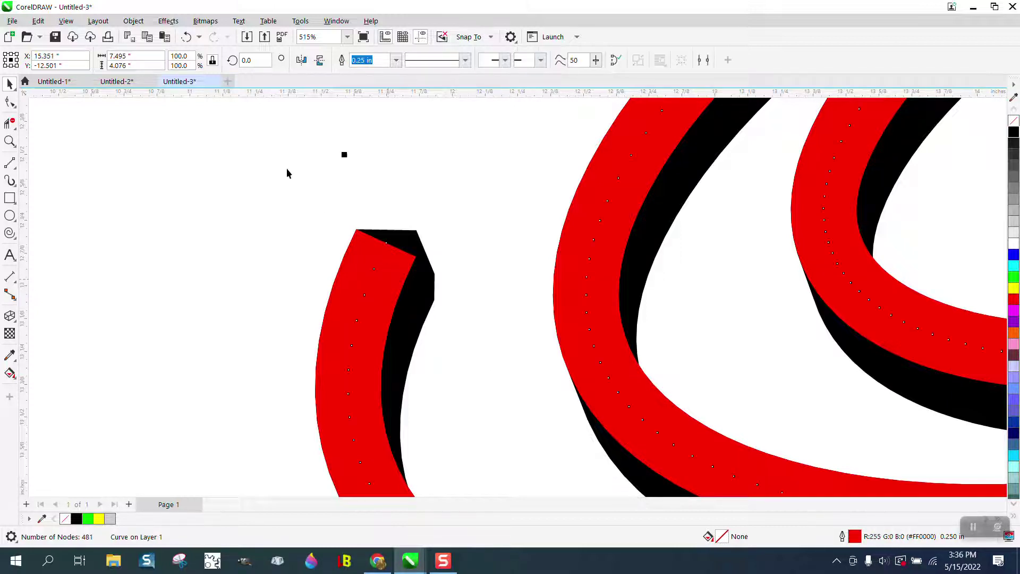
{"action": "left_click", "coordinate": [133, 21]}
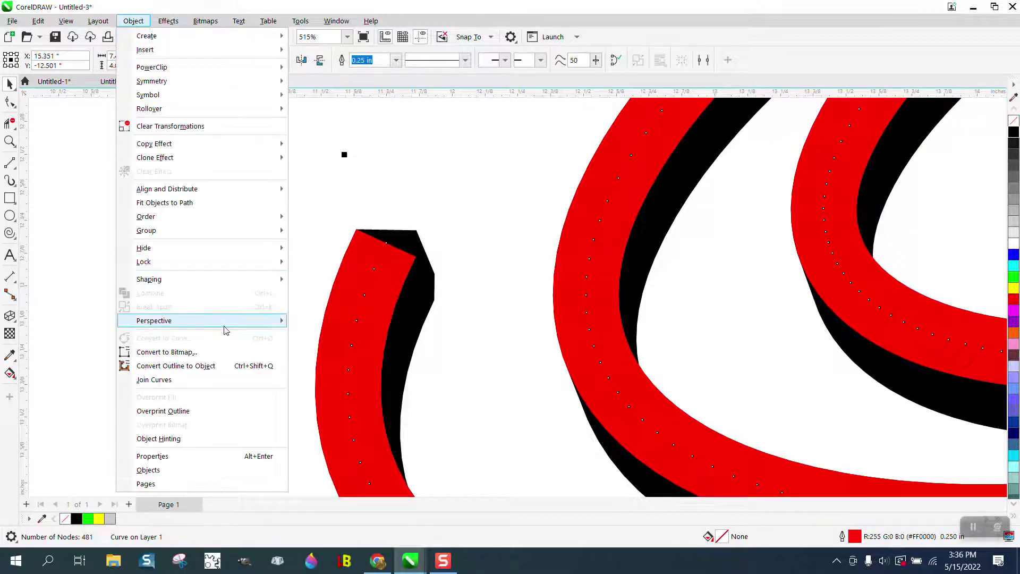
Step: Convert the red top's outline to an object and pull its end-cap corner node up
{"action": "left_click", "coordinate": [212, 366]}
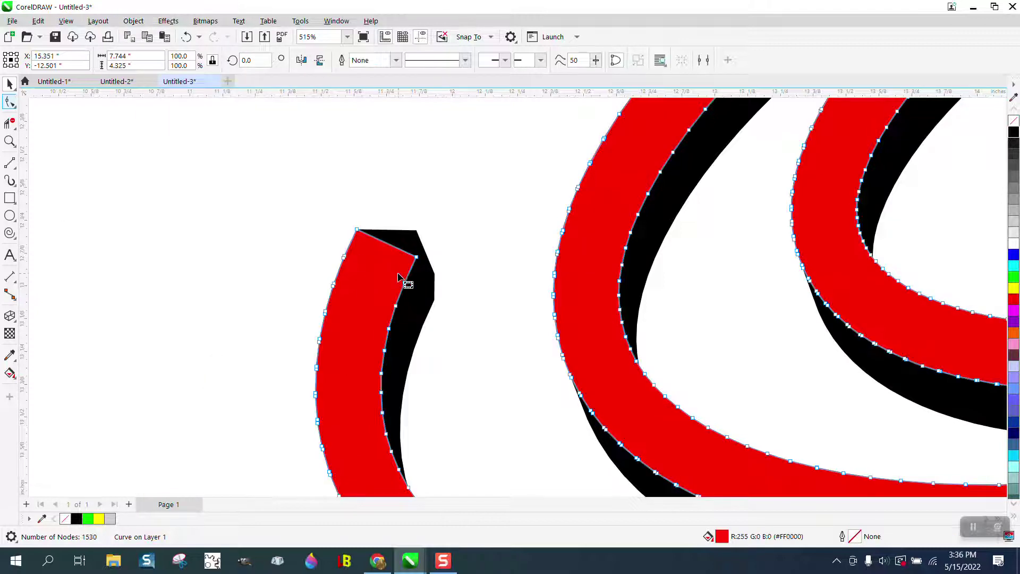
{"action": "key", "text": "F10"}
{"action": "left_click_drag", "start_coordinate": [416, 257], "coordinate": [418, 237]}
{"action": "scroll", "coordinate": [305, 231], "scroll_direction": "down", "scroll_amount": 2}
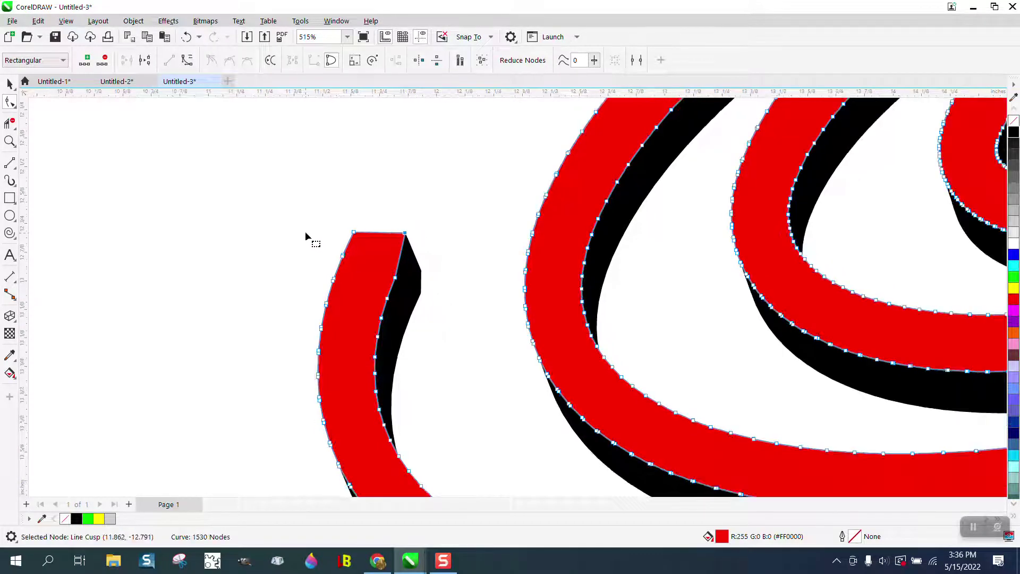
{"action": "scroll", "coordinate": [303, 221], "scroll_direction": "down", "scroll_amount": 5}
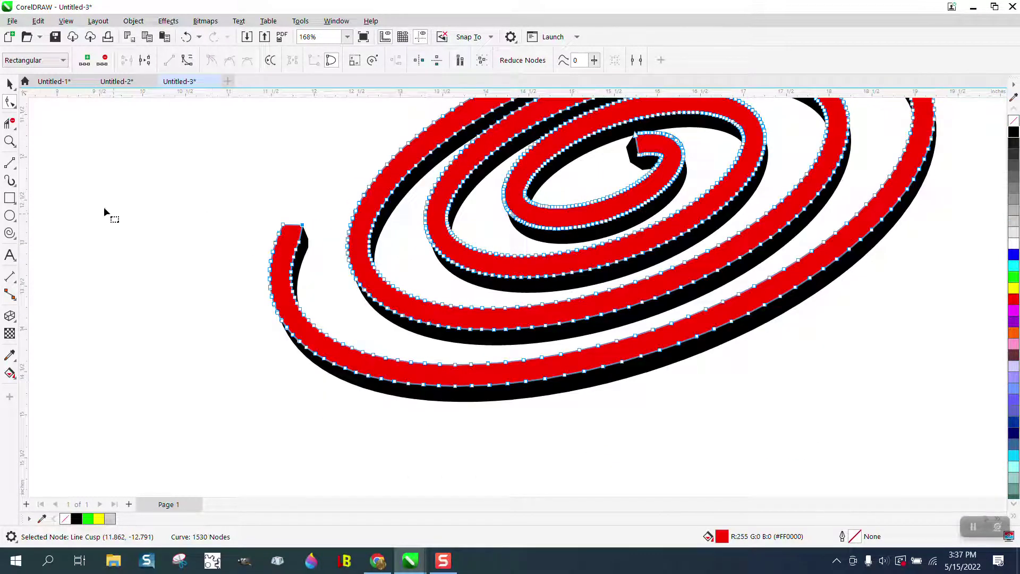
Step: Zoom to the spiral's inner end, move its end node, undo the move, and zoom back out
{"action": "left_click", "coordinate": [10, 141]}
{"action": "left_click_drag", "start_coordinate": [620, 132], "coordinate": [680, 170]}
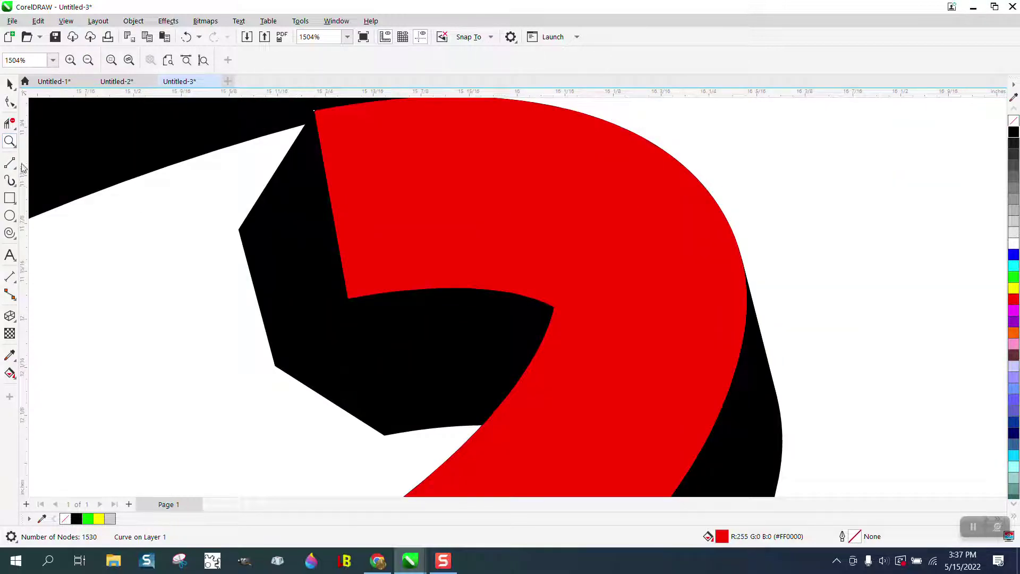
{"action": "left_click", "coordinate": [352, 298]}
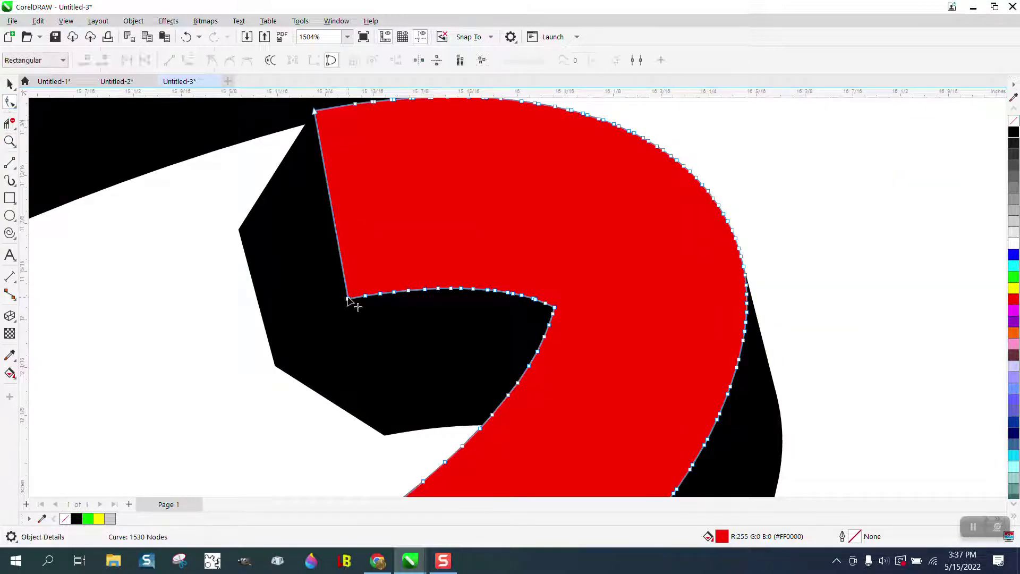
{"action": "left_click_drag", "start_coordinate": [314, 111], "coordinate": [287, 150]}
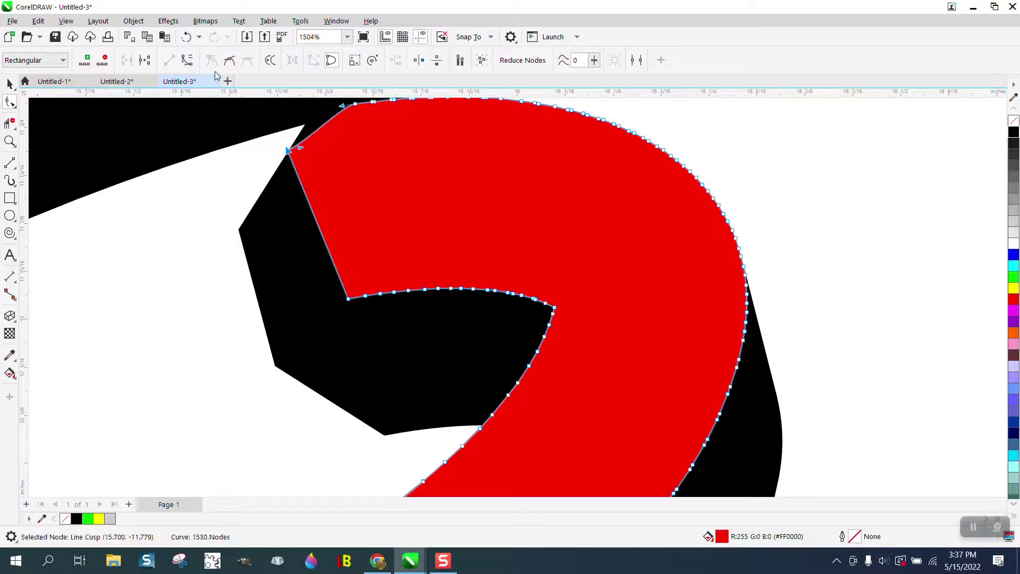
{"action": "left_click", "coordinate": [196, 43]}
{"action": "scroll", "coordinate": [330, 175], "scroll_direction": "down", "scroll_amount": 4}
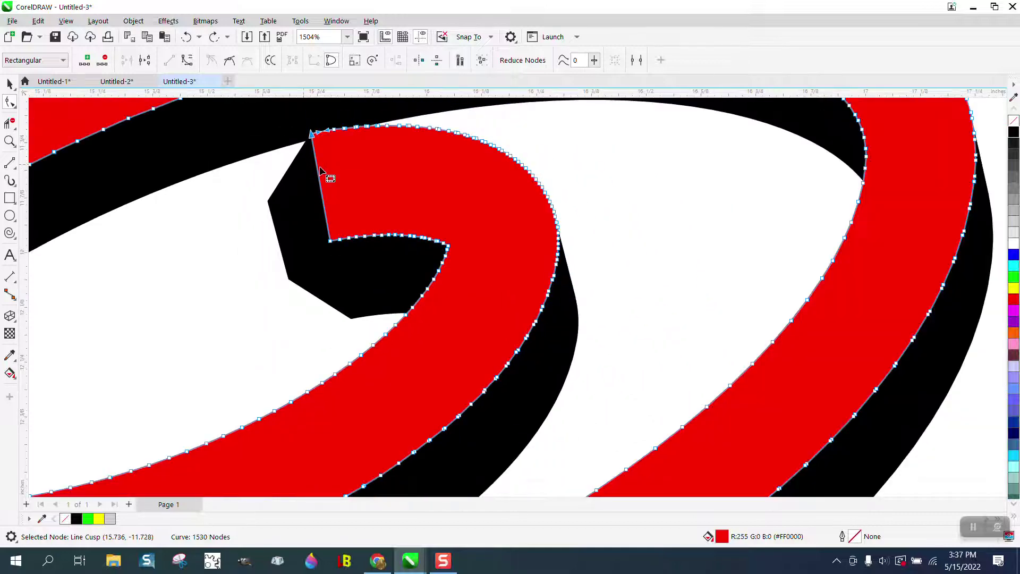
{"action": "scroll", "coordinate": [413, 205], "scroll_direction": "down", "scroll_amount": 12}
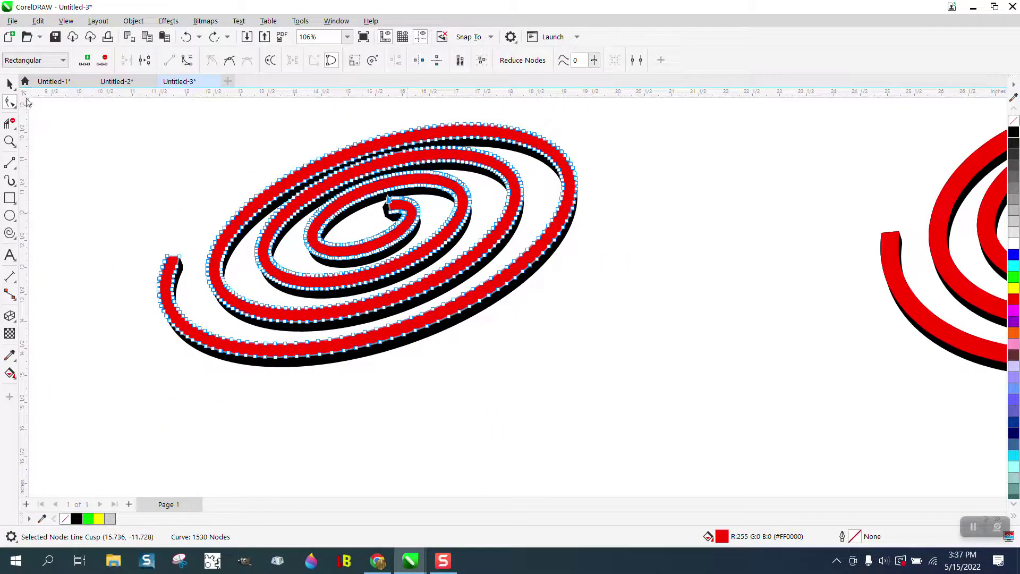
{"action": "left_click", "coordinate": [10, 84]}
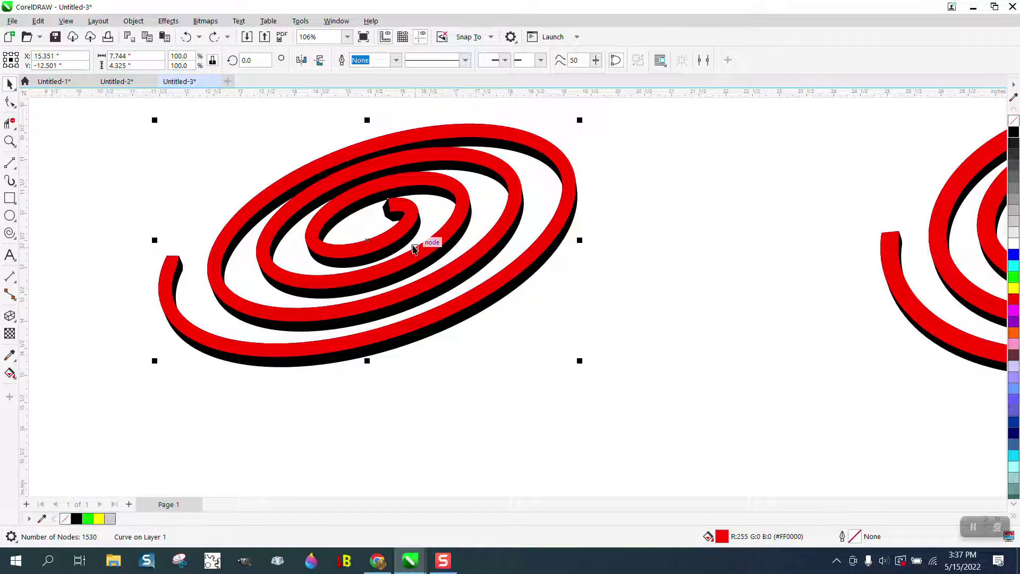
{"action": "scroll", "coordinate": [415, 248], "scroll_direction": "down", "scroll_amount": 3}
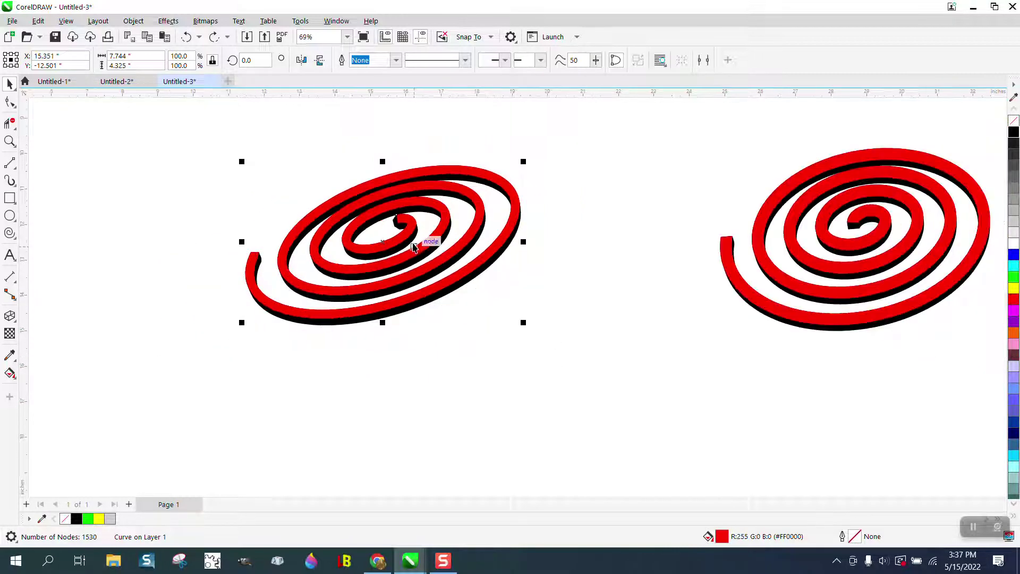